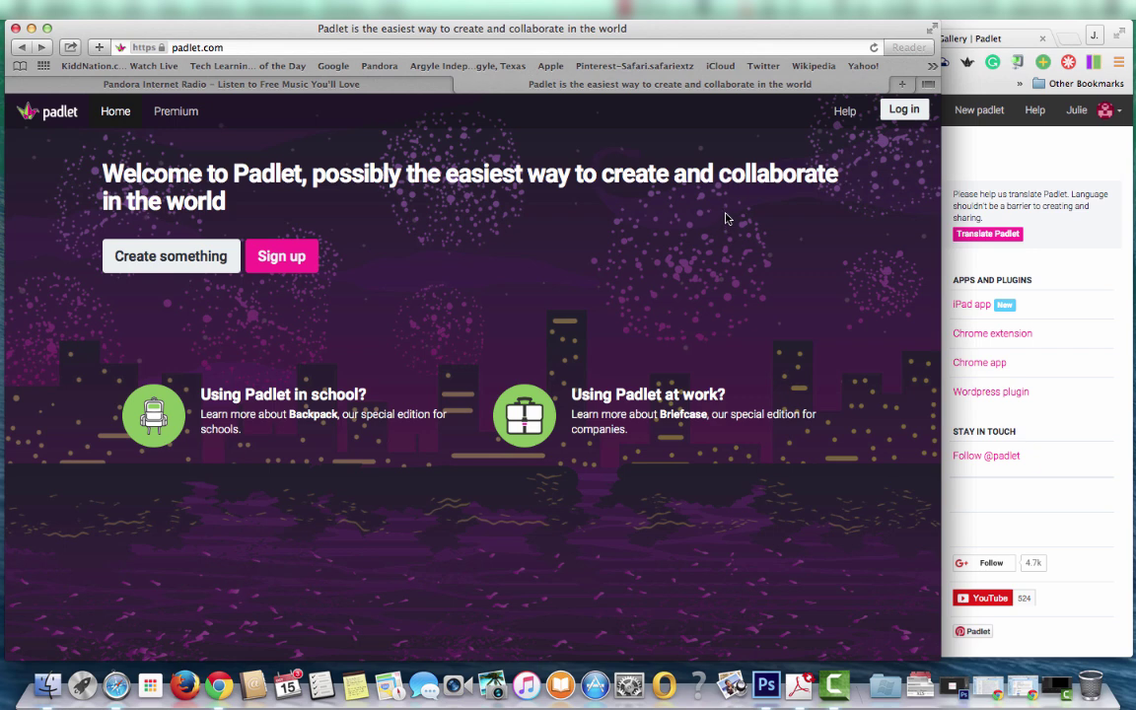
# - Choose Create something on padlet.com to reach the Padlet account dashboard
pyautogui.click(166, 257)
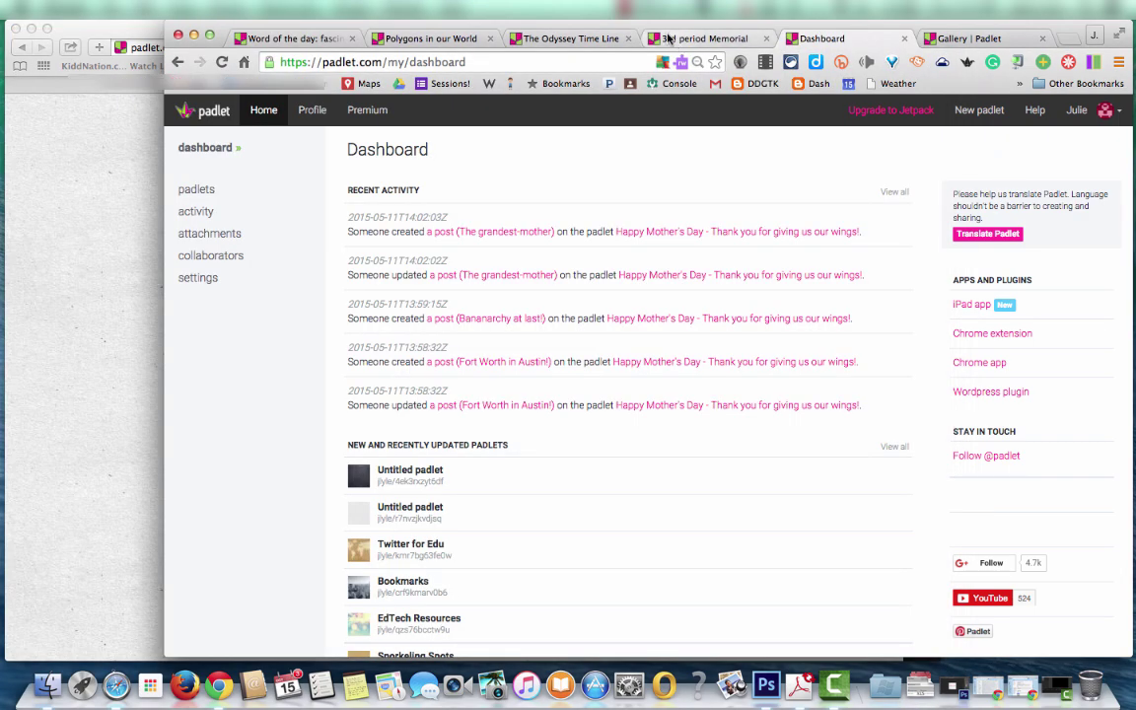
# - Shift the browser window left and scroll through the sidebar's list of created padlets
pyautogui.moveTo(634, 28); pyautogui.dragTo(536, 28)
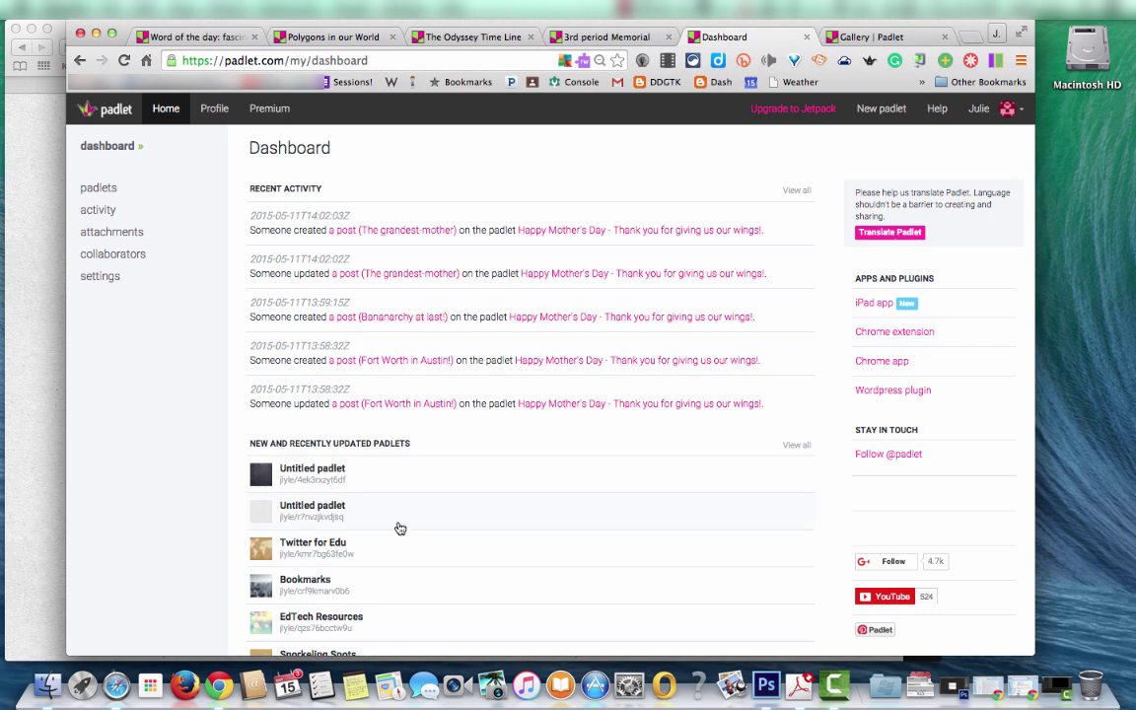
pyautogui.click(111, 188)
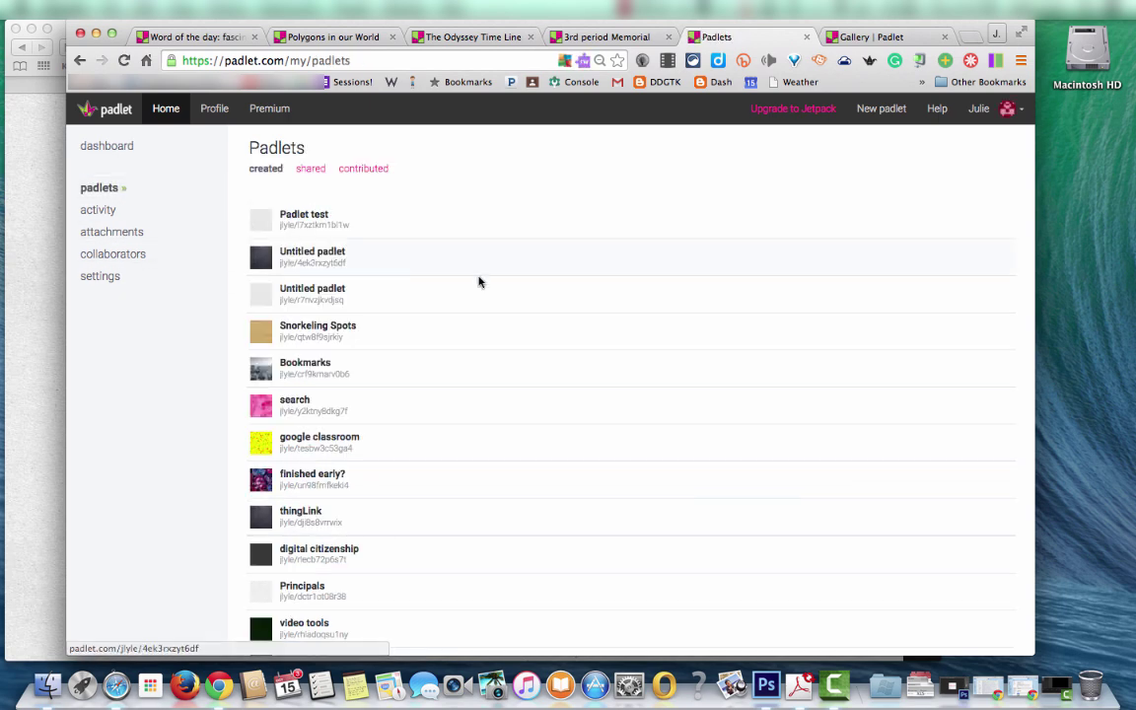
pyautogui.scroll(-2, 521, 292)
pyautogui.scroll(-1, 521, 292)
pyautogui.scroll(4, 521, 291)
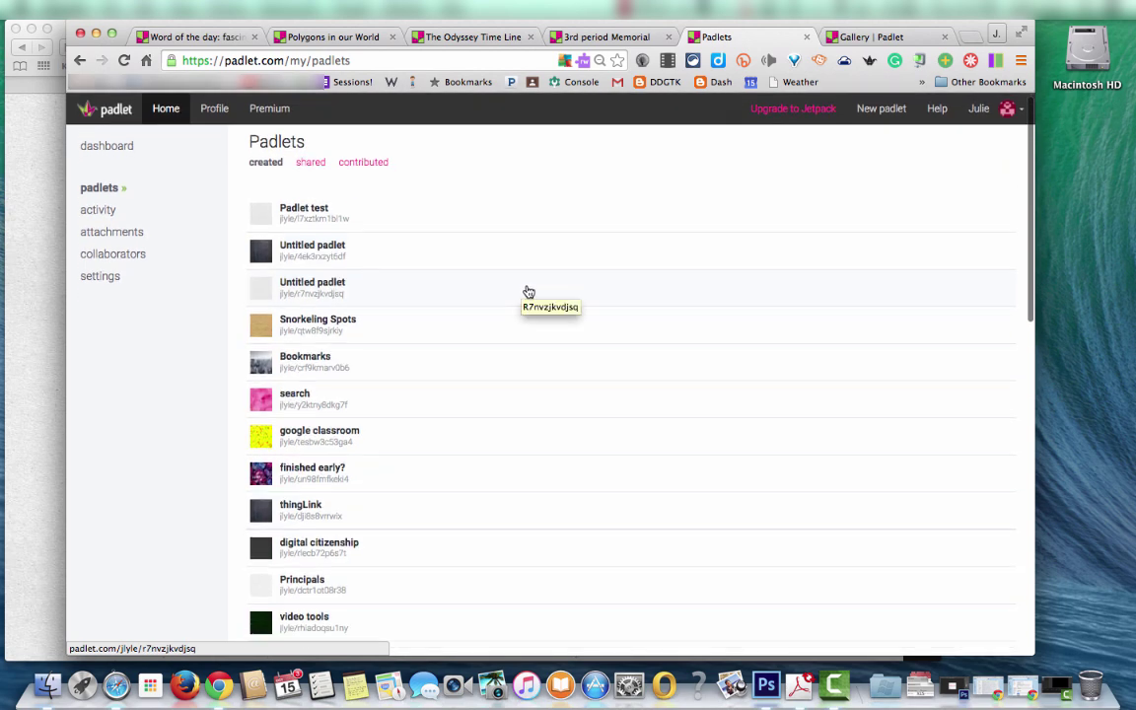
pyautogui.scroll(-1, 735, 201)
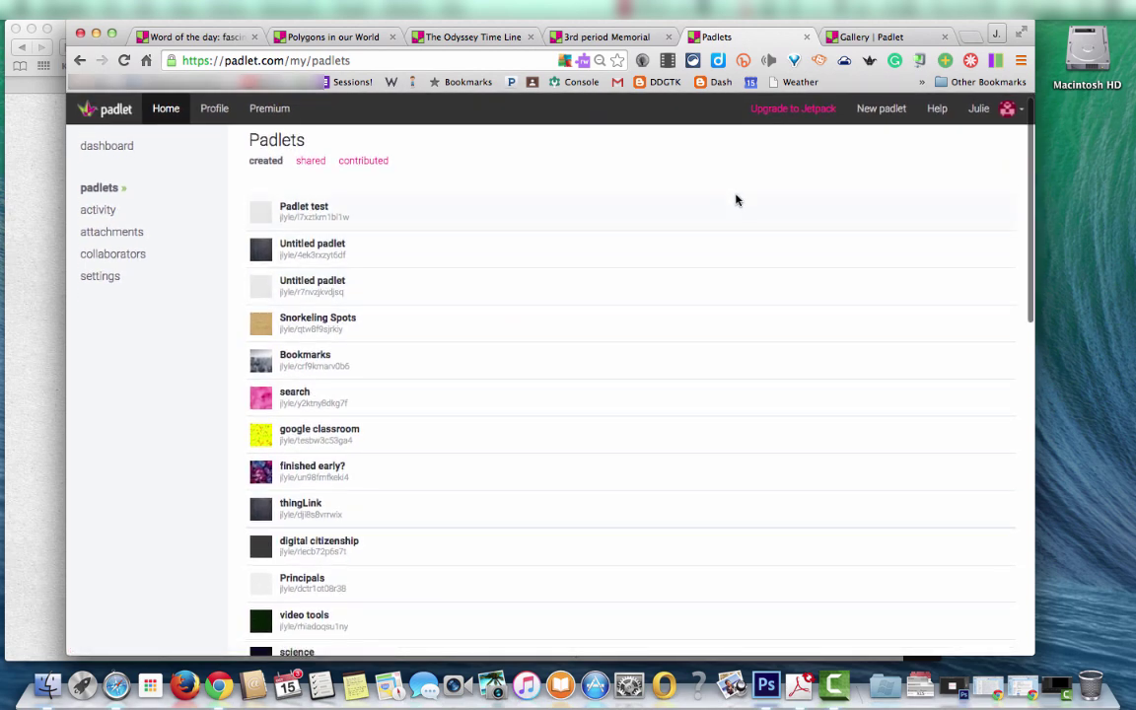
# - Create a brand-new padlet and bring up its wallpaper choices
pyautogui.click(873, 111)
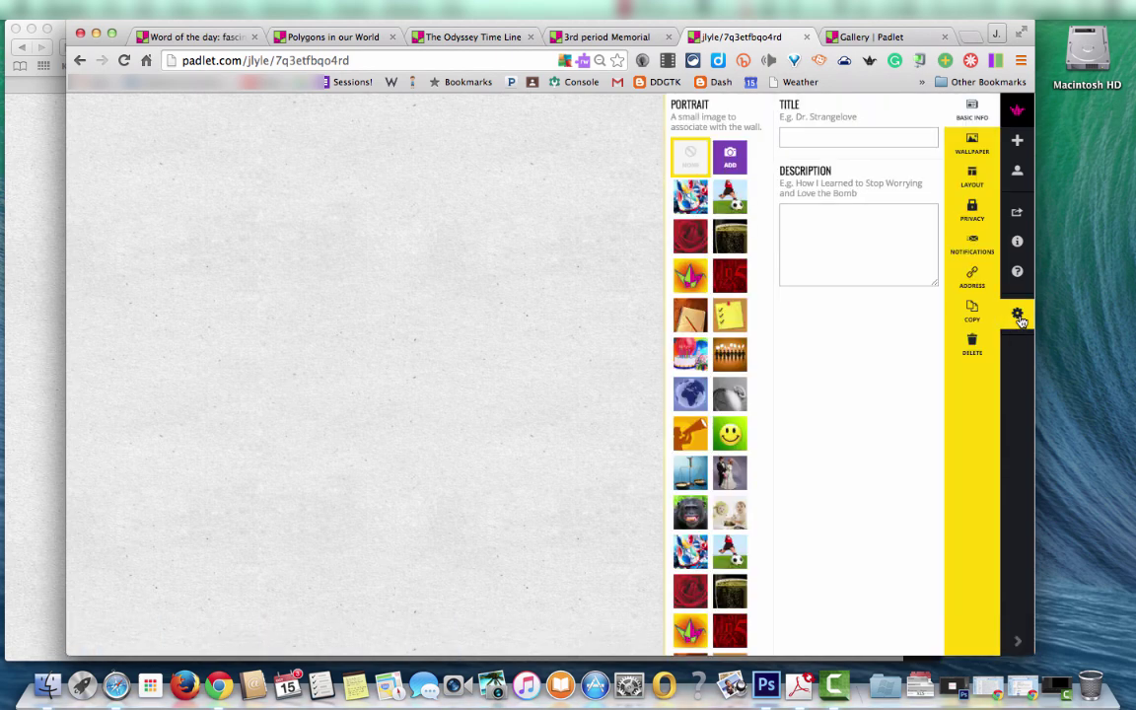
pyautogui.click(974, 150)
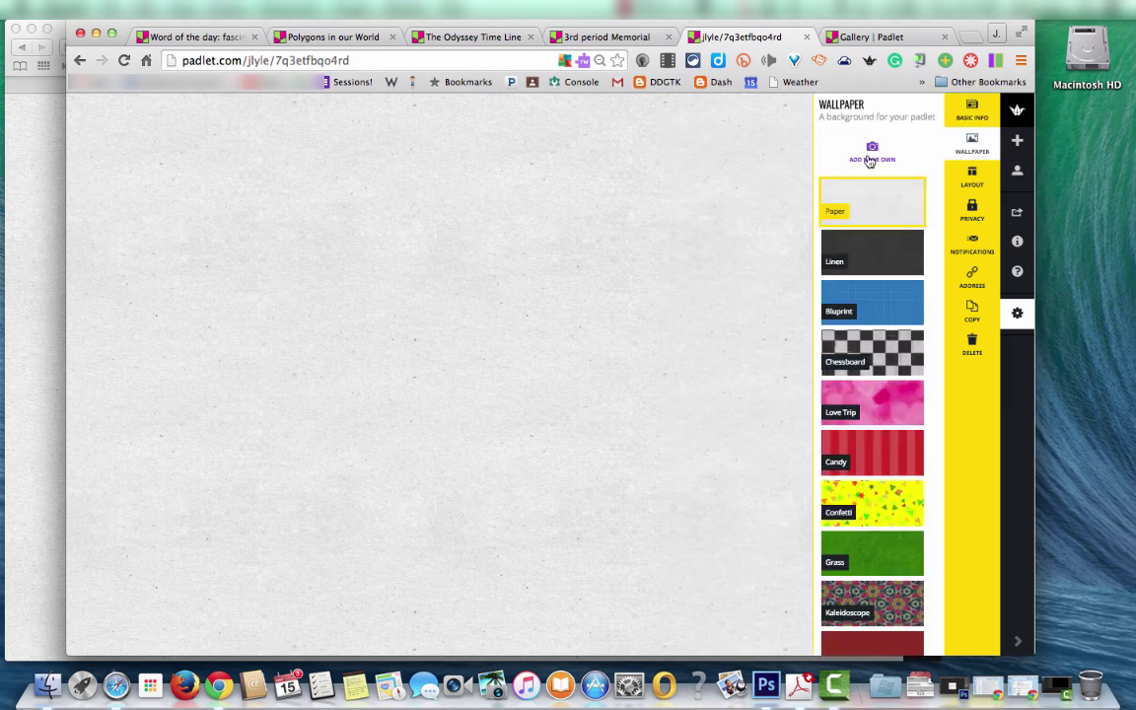
pyautogui.scroll(-5, 867, 233)
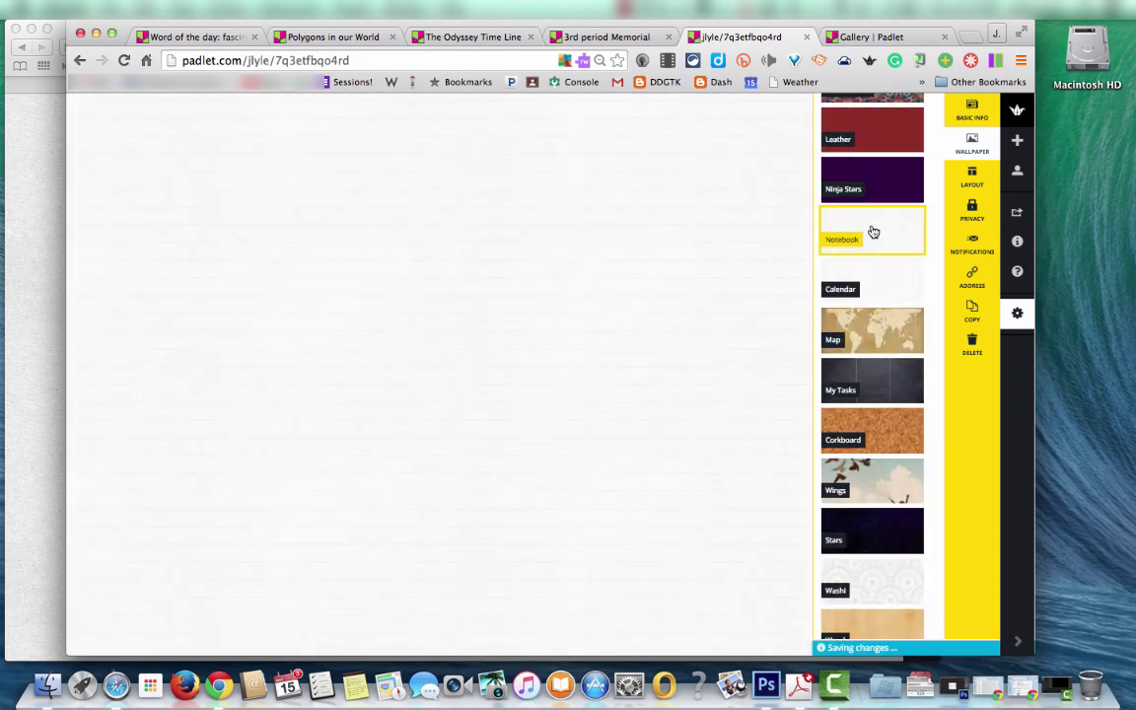
# - Try the Calendar and My Tasks backgrounds, then set the wallpaper back to Paper
pyautogui.click(885, 280)
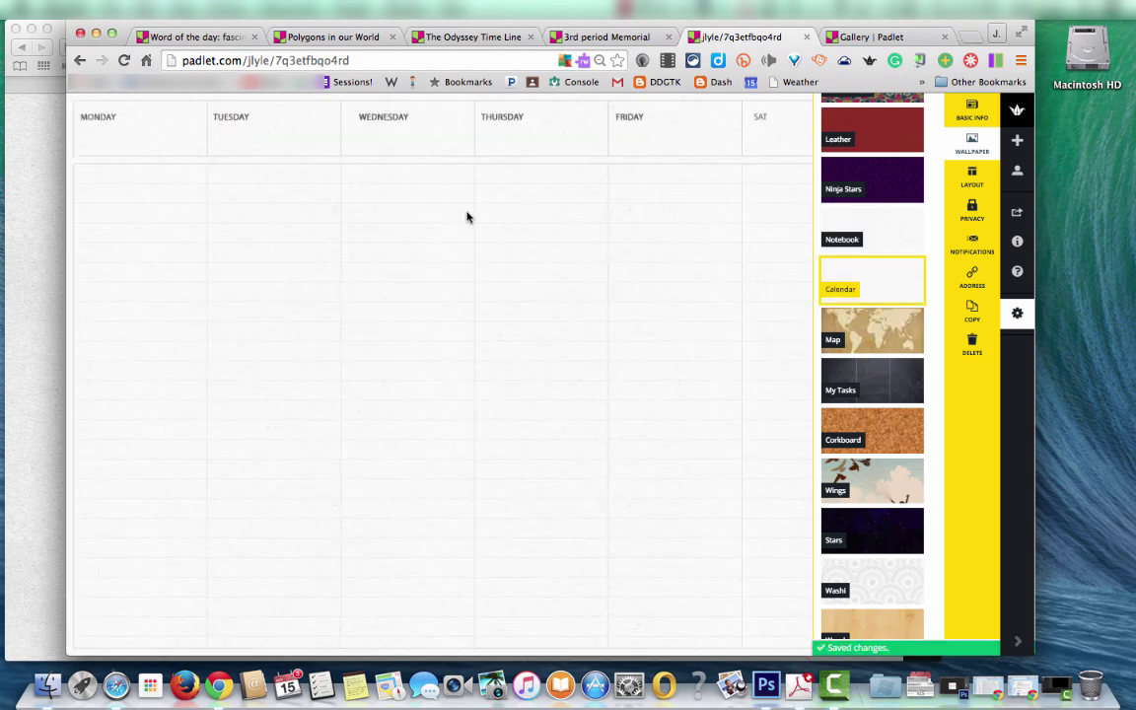
pyautogui.click(873, 379)
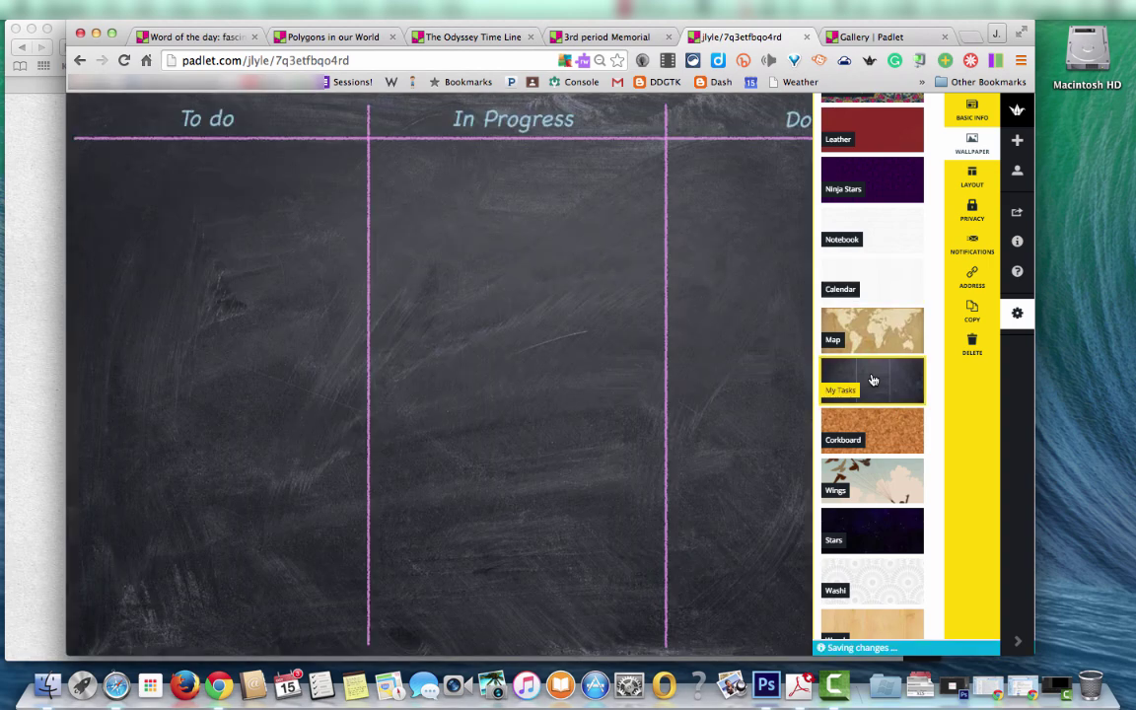
pyautogui.click(735, 342)
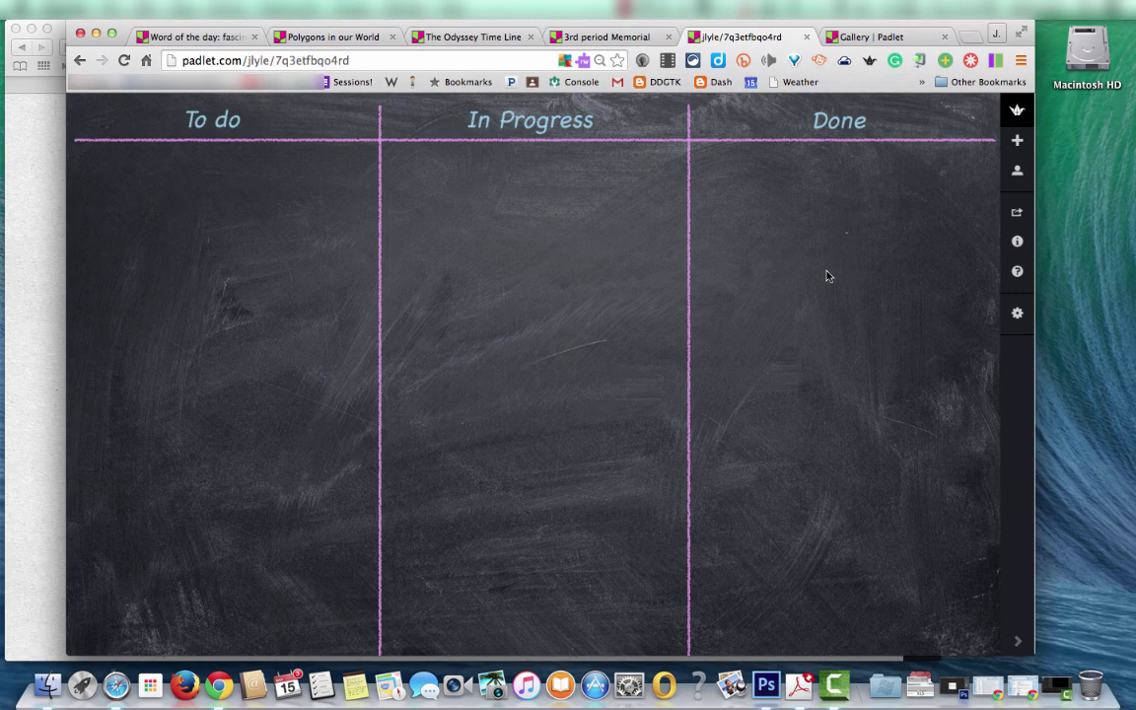
pyautogui.click(1016, 313)
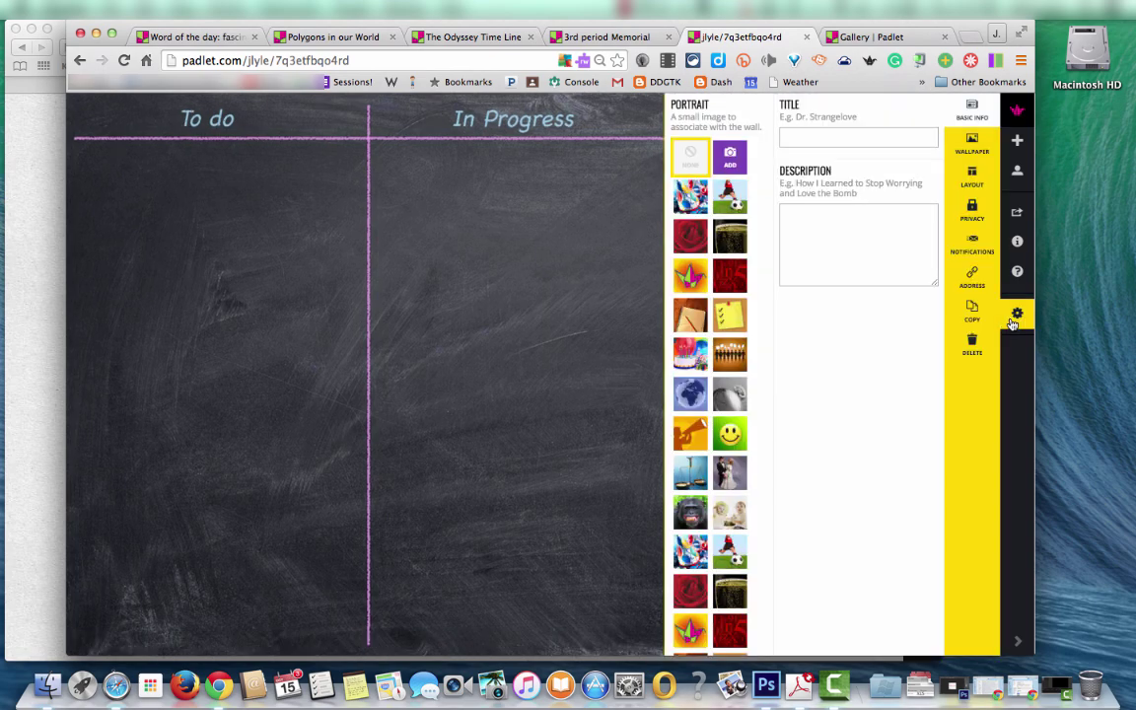
pyautogui.click(971, 143)
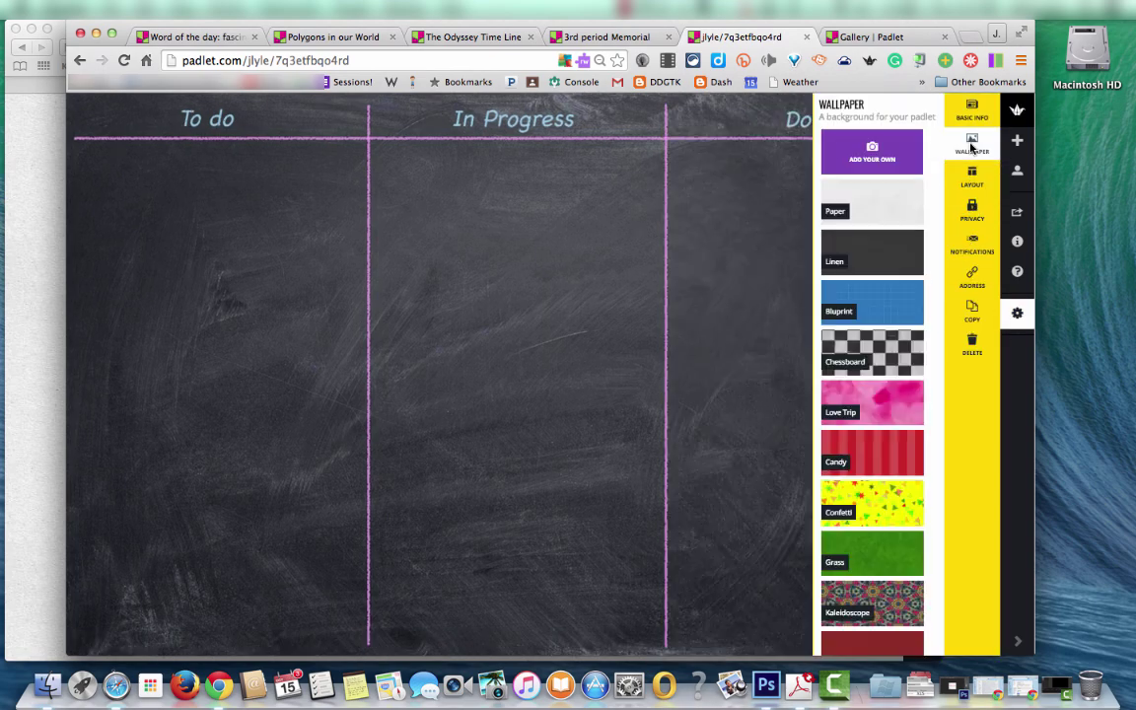
pyautogui.click(887, 205)
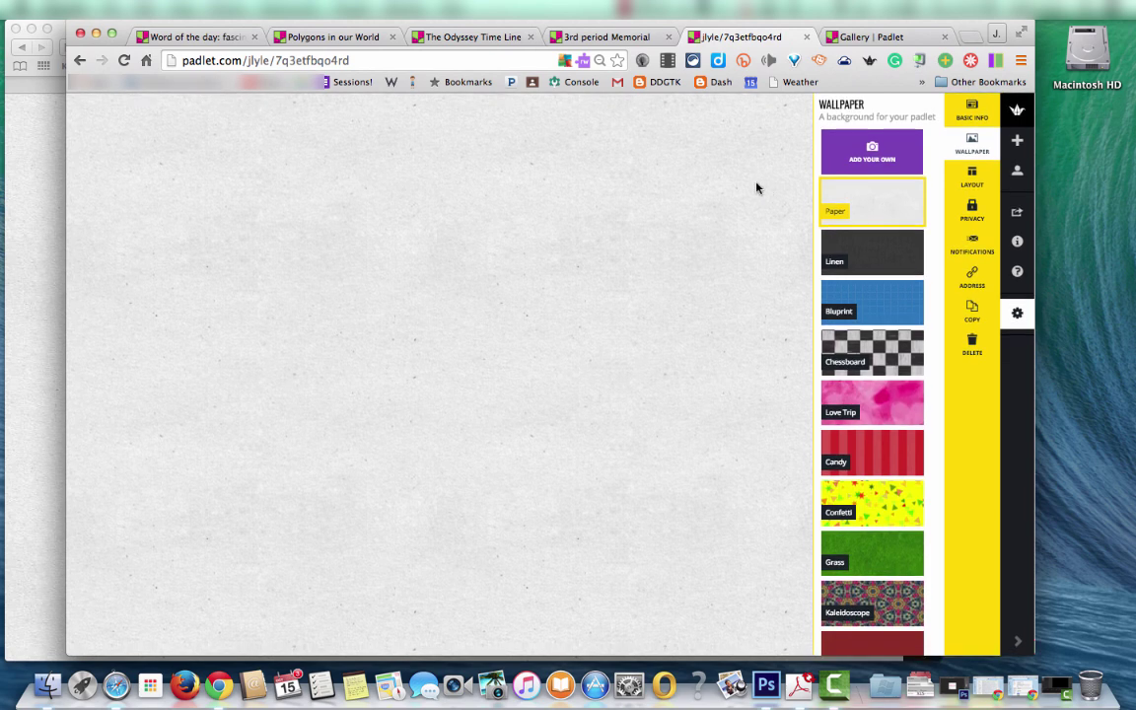
# - Give the wall the crane portrait, title 'Padlet test wall' and description 'Predict how this story will end.'
pyautogui.click(970, 111)
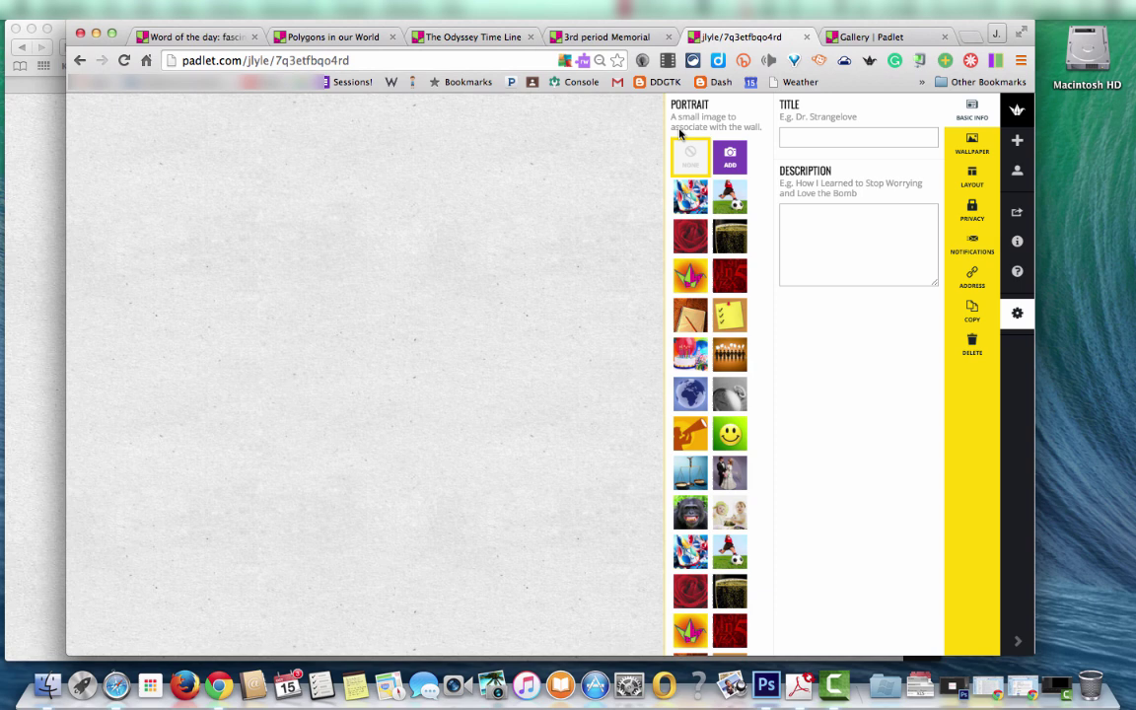
pyautogui.click(690, 275)
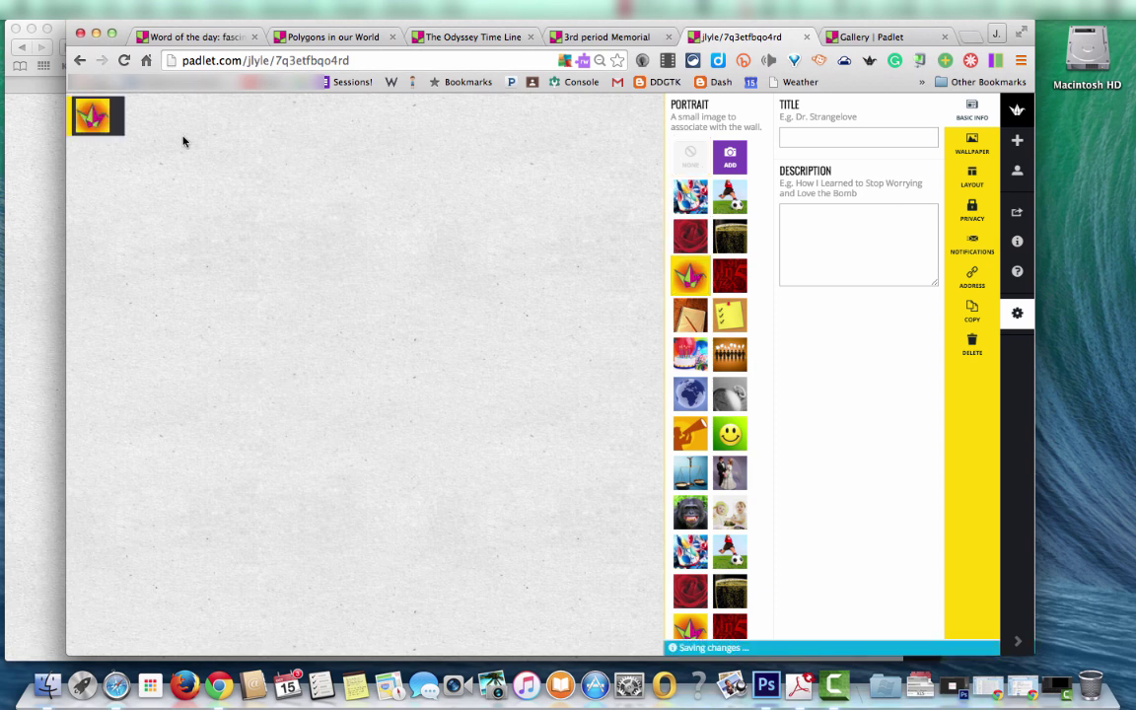
pyautogui.click(833, 137)
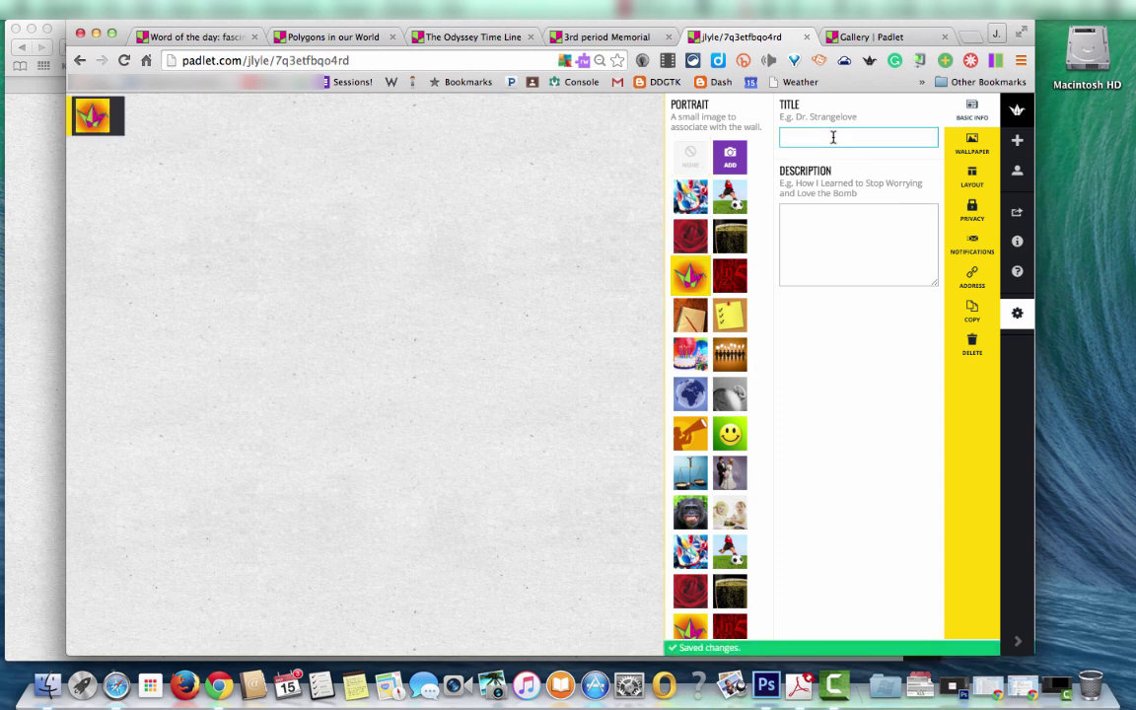
pyautogui.write('Padl')
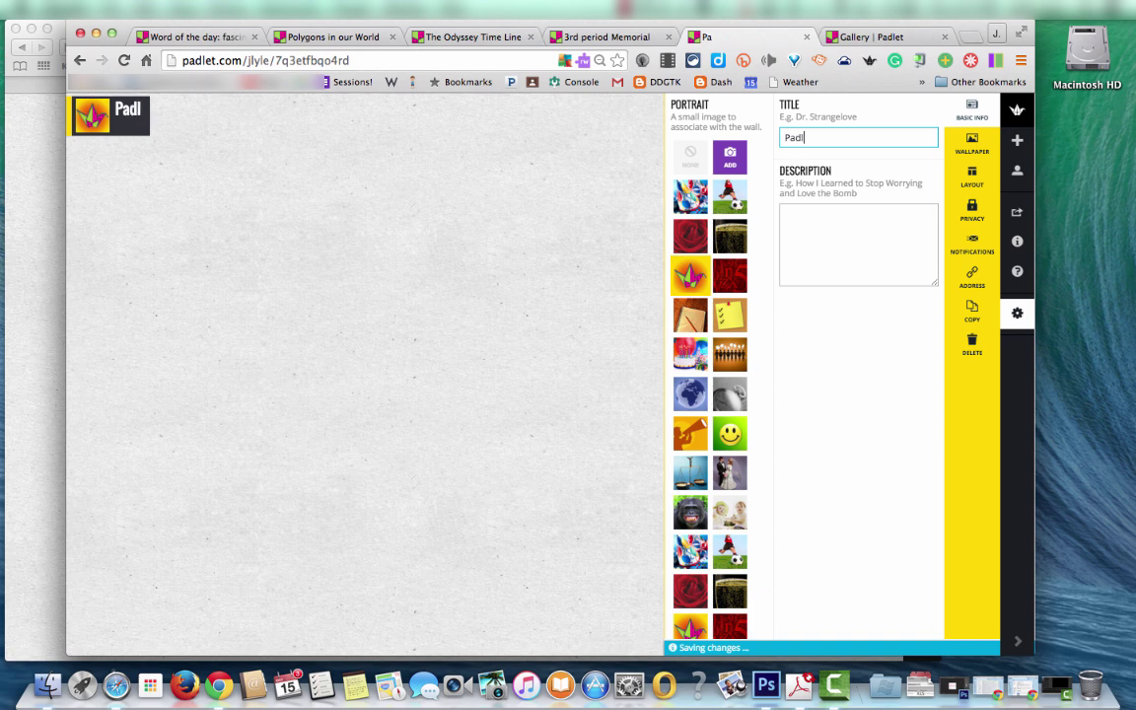
pyautogui.write('et test wall')
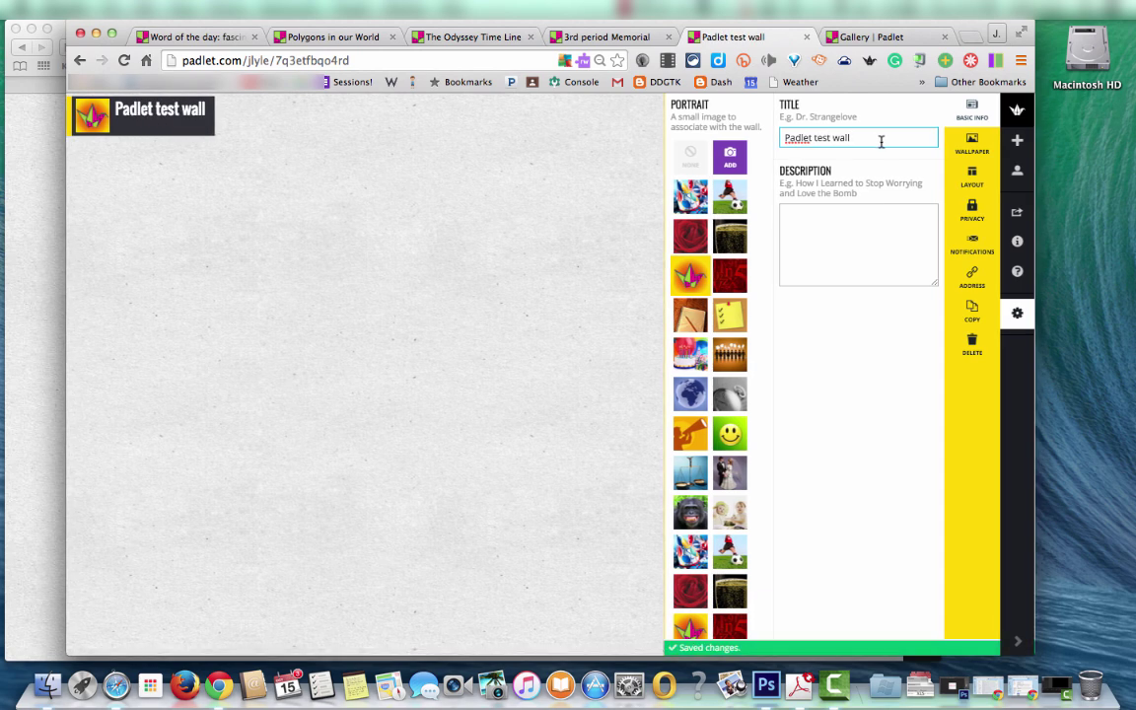
pyautogui.click(809, 222)
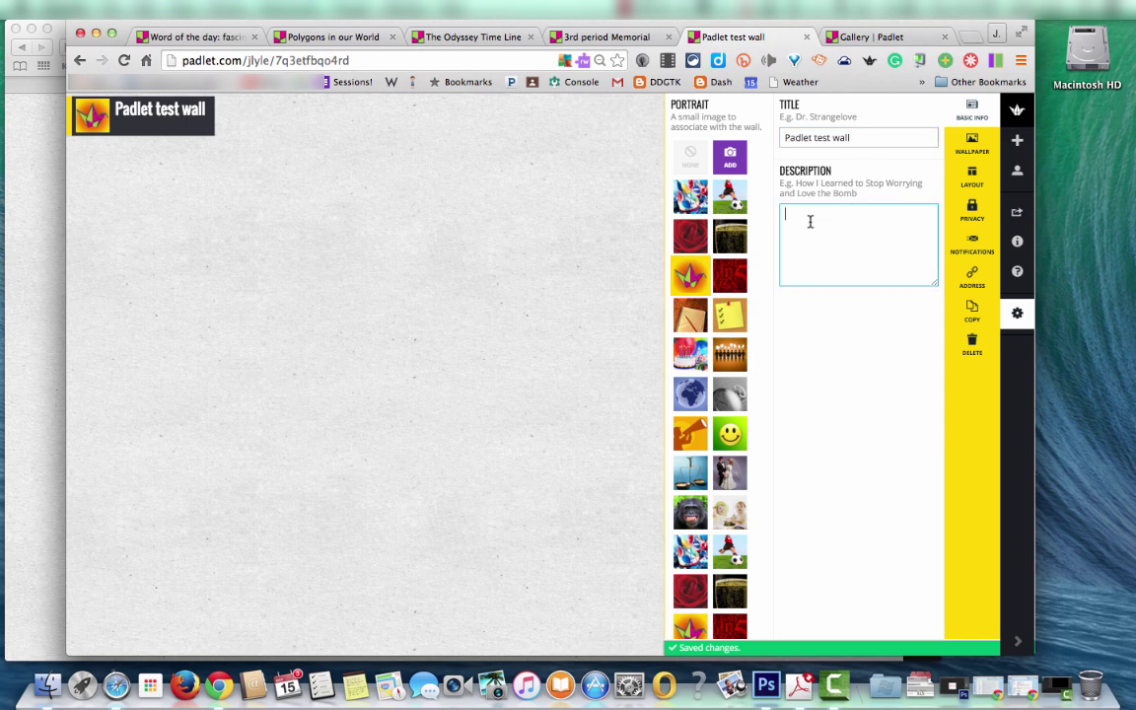
pyautogui.write('Pred')
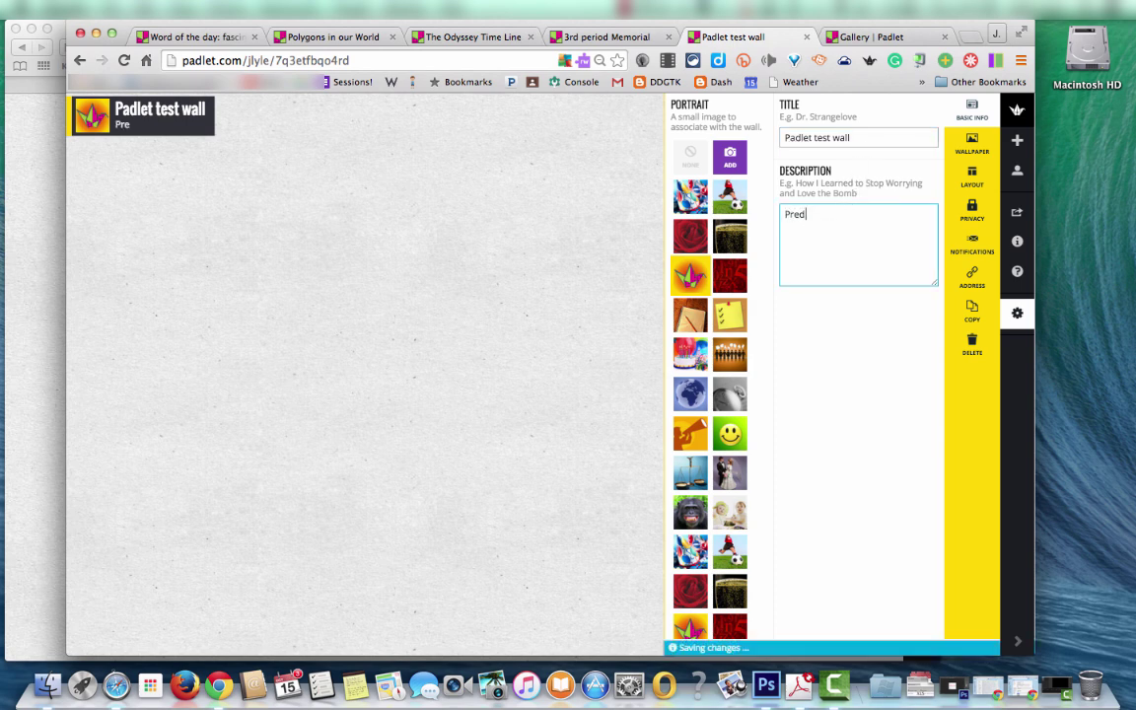
pyautogui.write('ict how this stor')
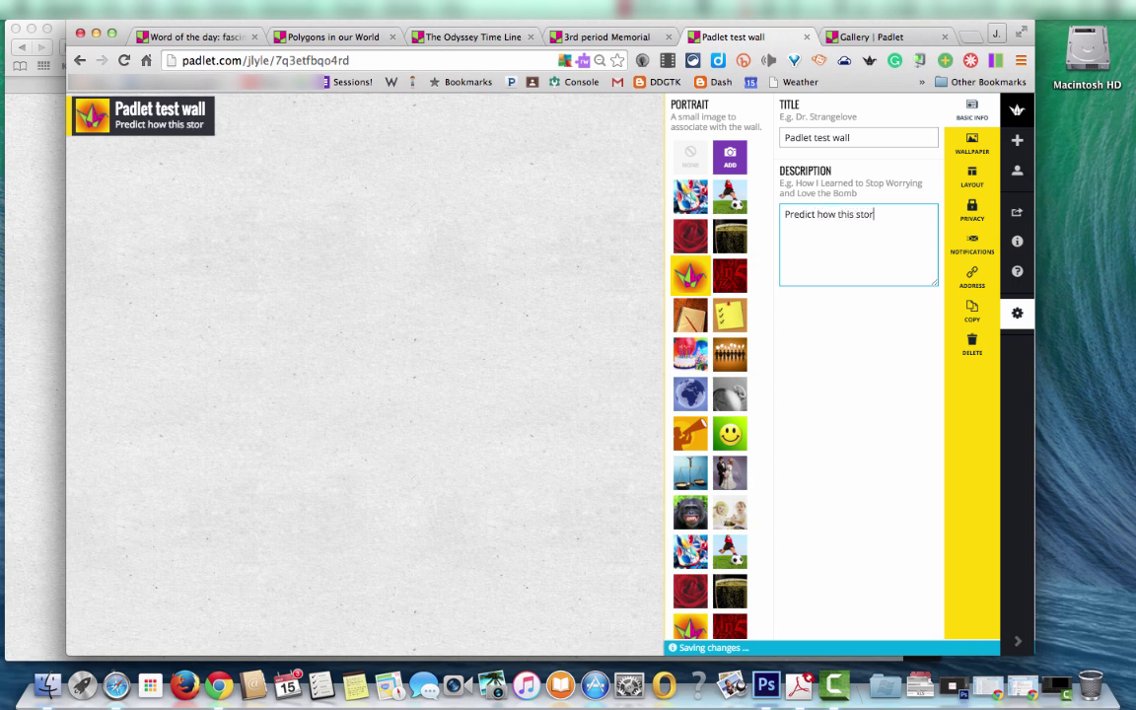
pyautogui.write('y will end.')
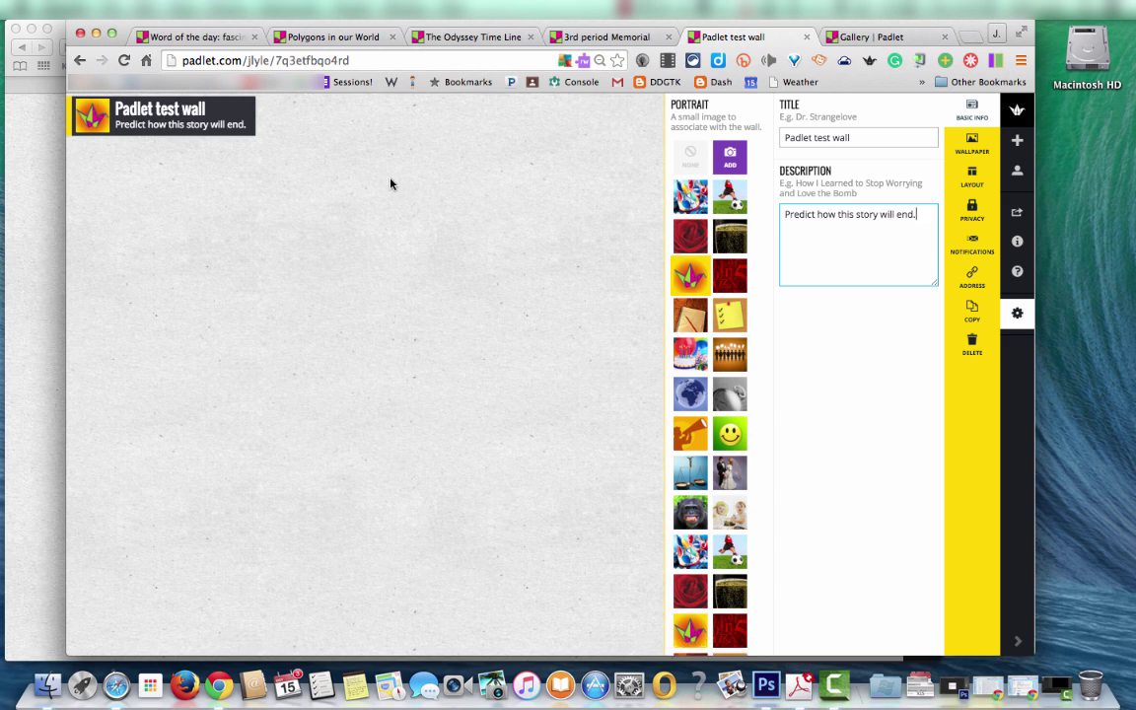
# - Check the Wallpaper and Layout options, then add a 'My prediction is....' post to the wall
pyautogui.click(965, 146)
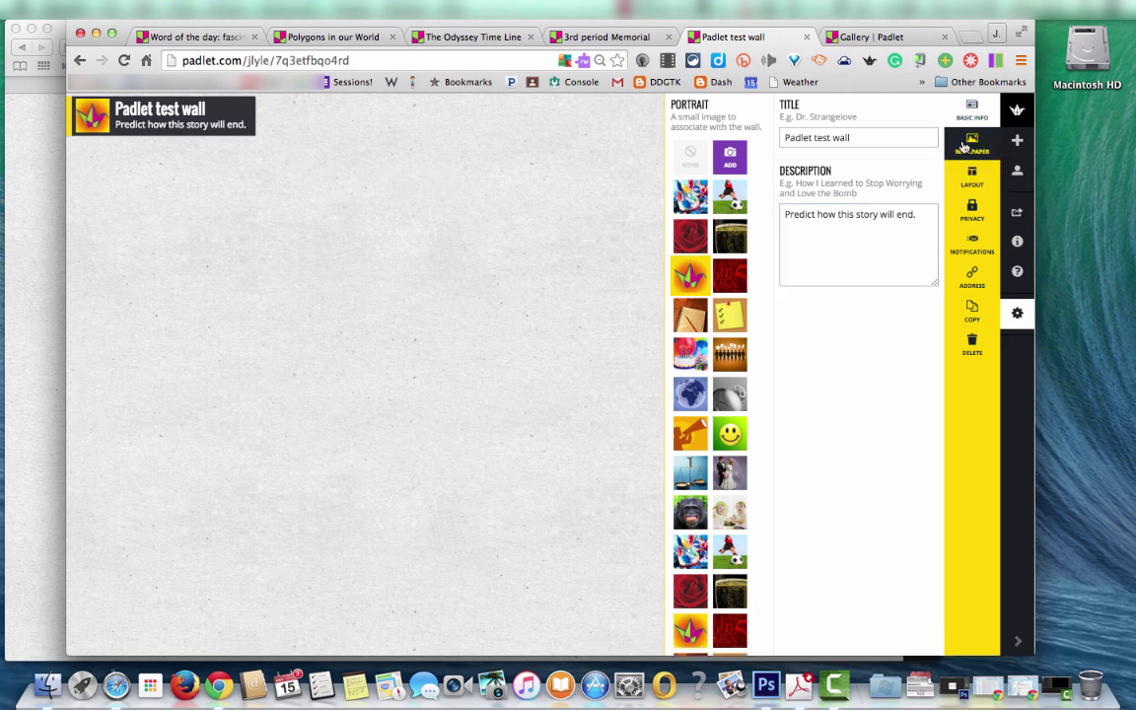
pyautogui.click(972, 174)
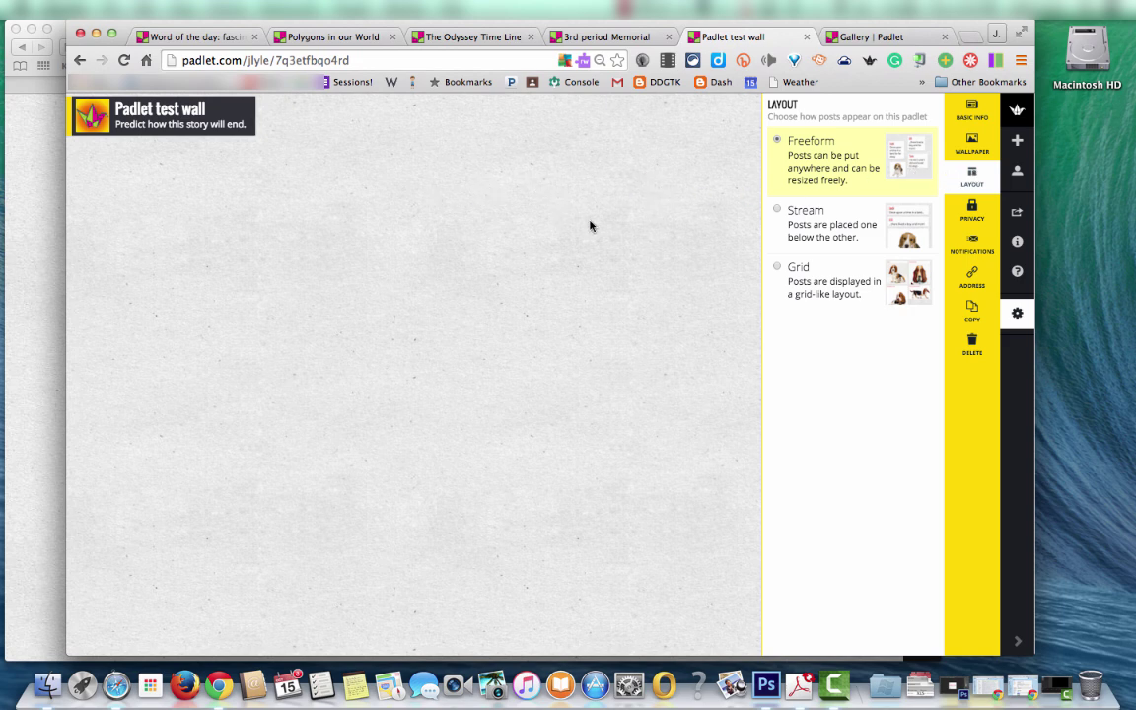
pyautogui.doubleClick(209, 215)
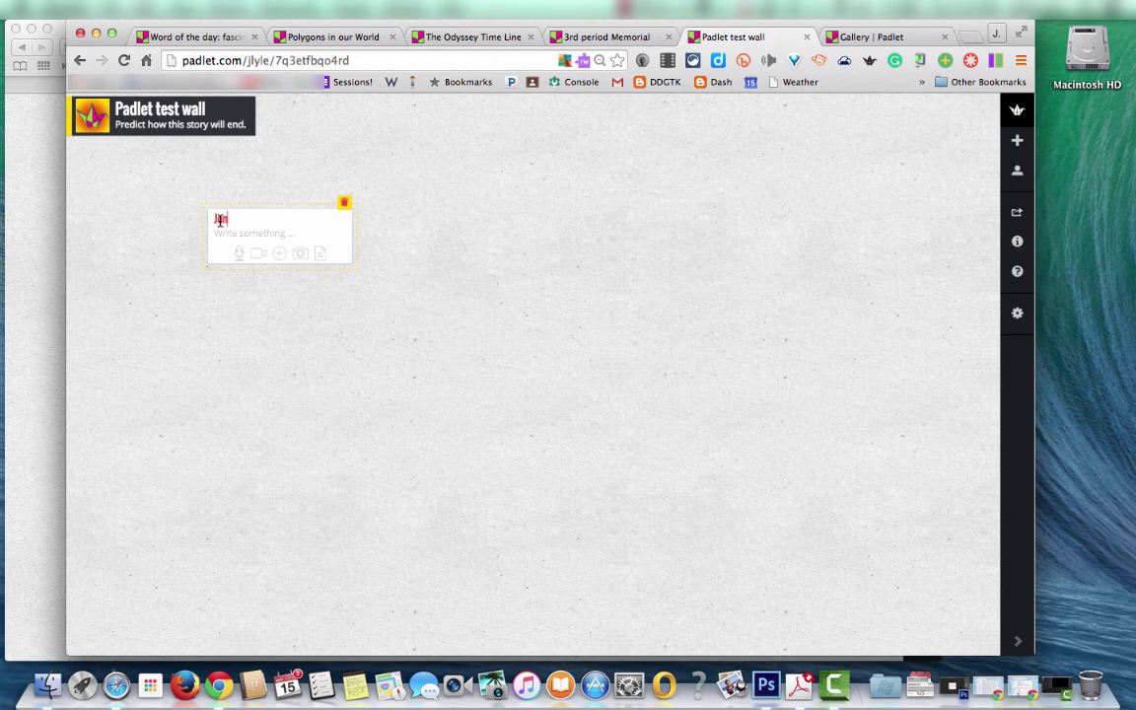
pyautogui.click(235, 239)
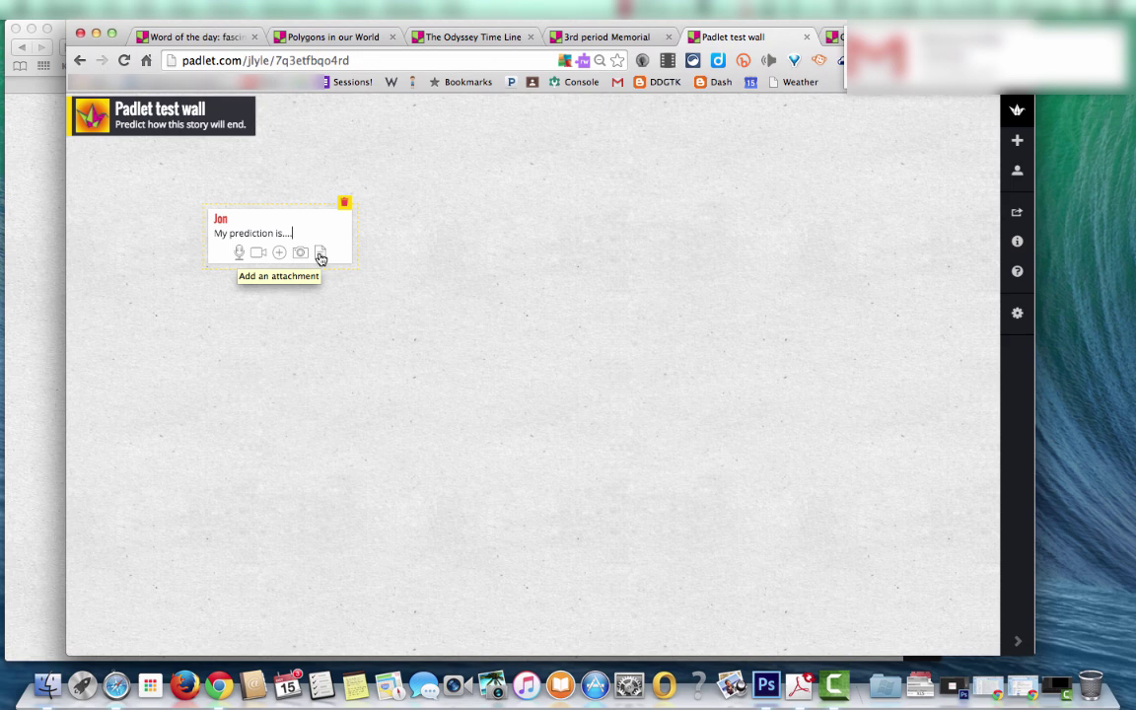
pyautogui.click(418, 351)
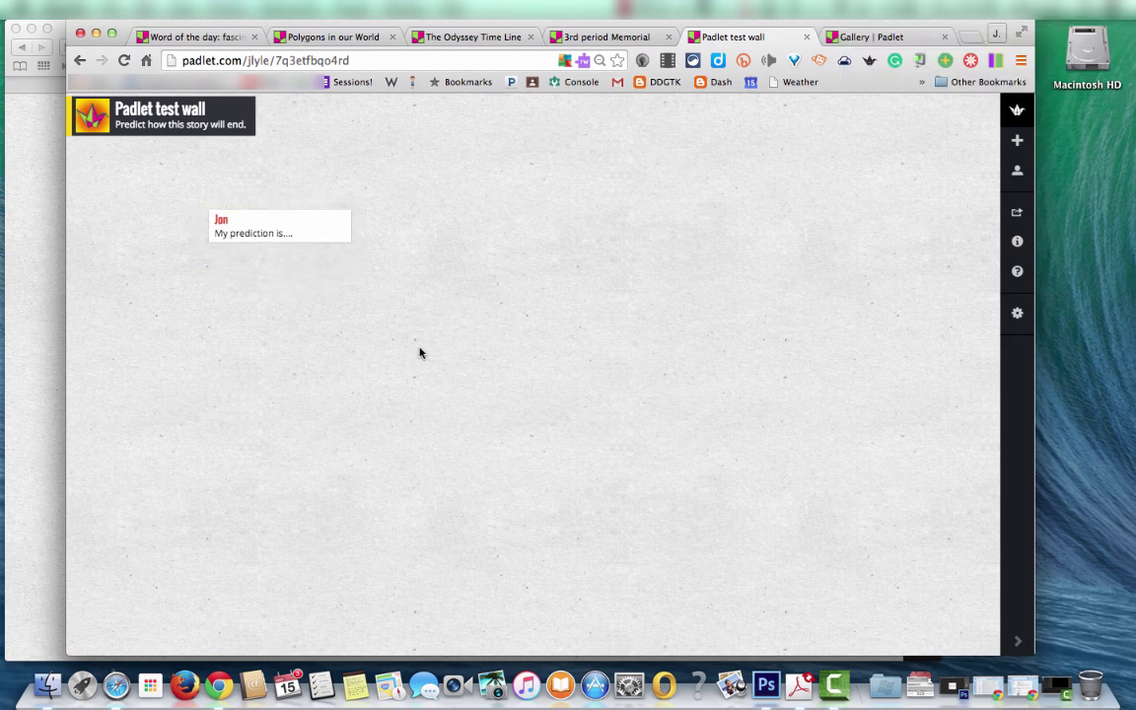
# - Reopen the 'My prediction is....' post and reposition it further left on the wall
pyautogui.moveTo(322, 227)
pyautogui.click(326, 204)
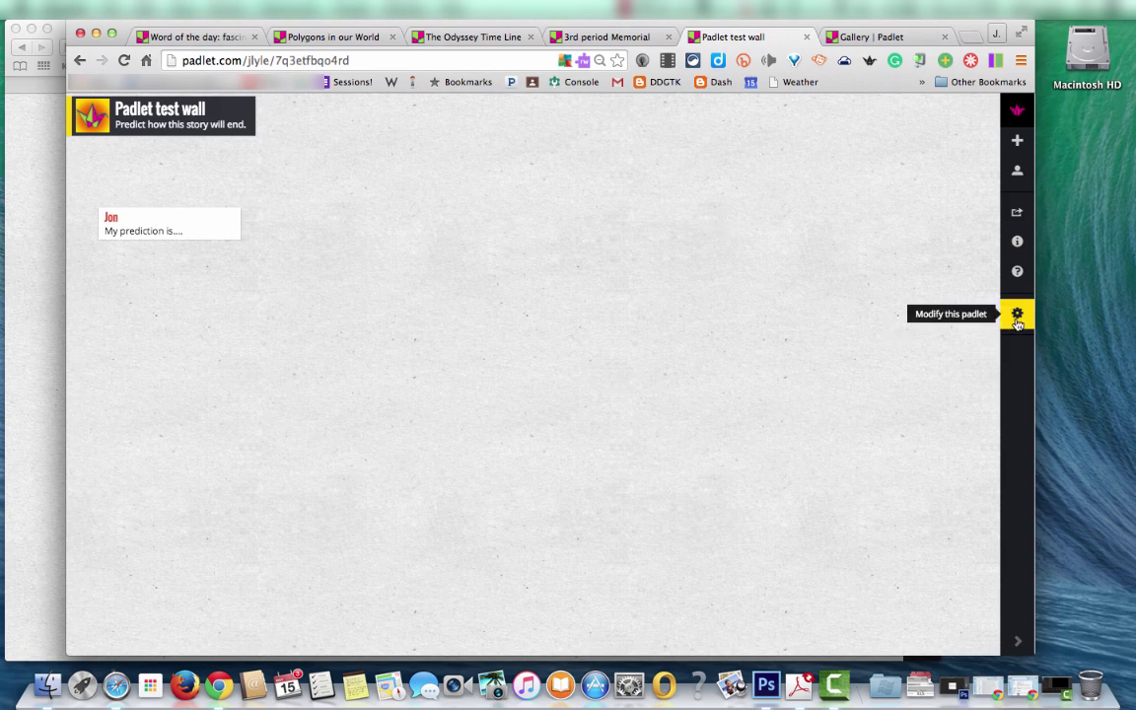
# - Open the test wall's settings and view its Layout options, still set to Freeform
pyautogui.click(1016, 316)
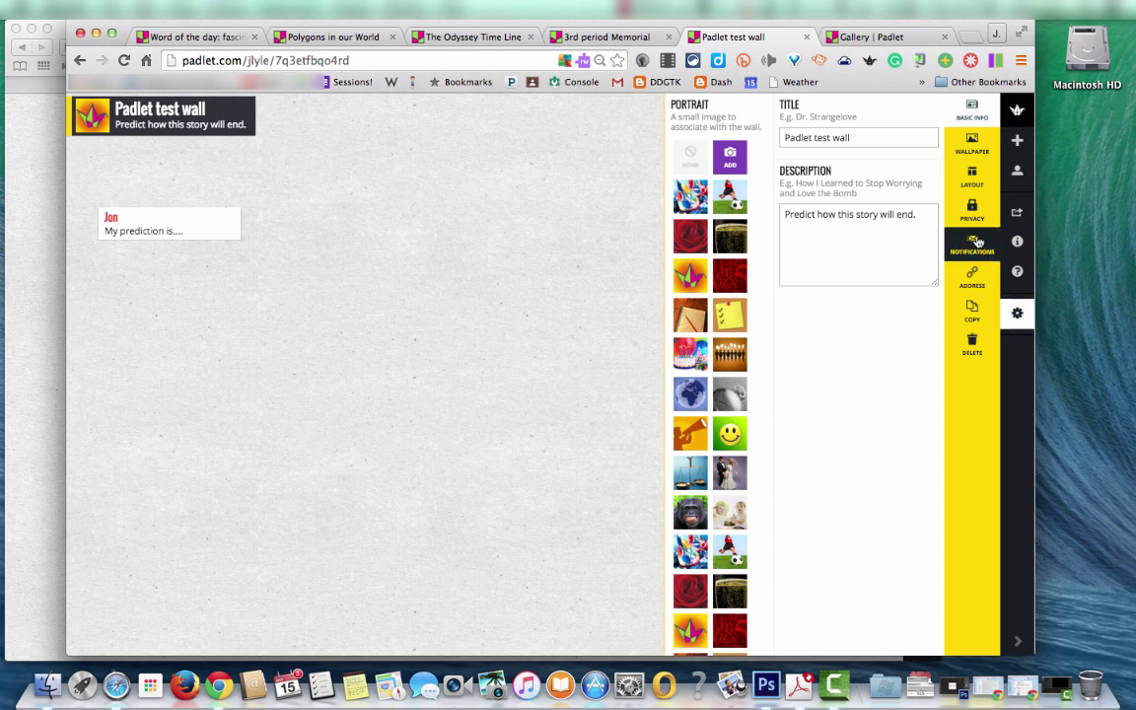
pyautogui.click(974, 185)
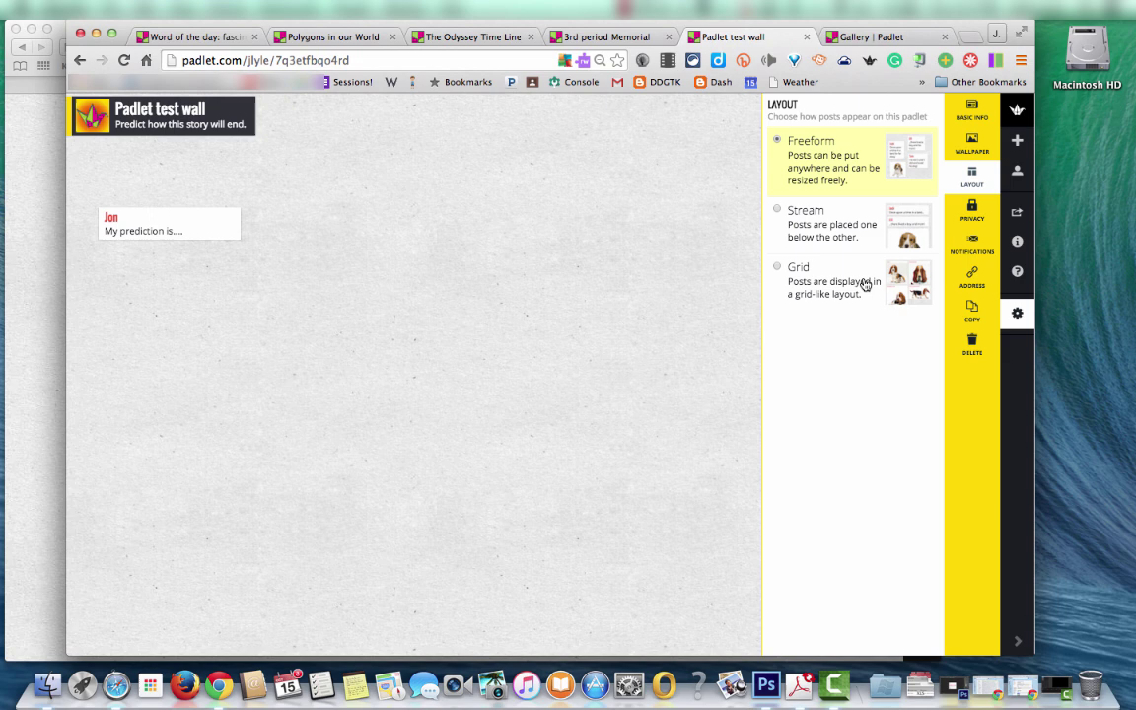
# - After trying Private, Password Protected and Totally Public, choose Hidden Link with Can View and require post approval
pyautogui.click(972, 212)
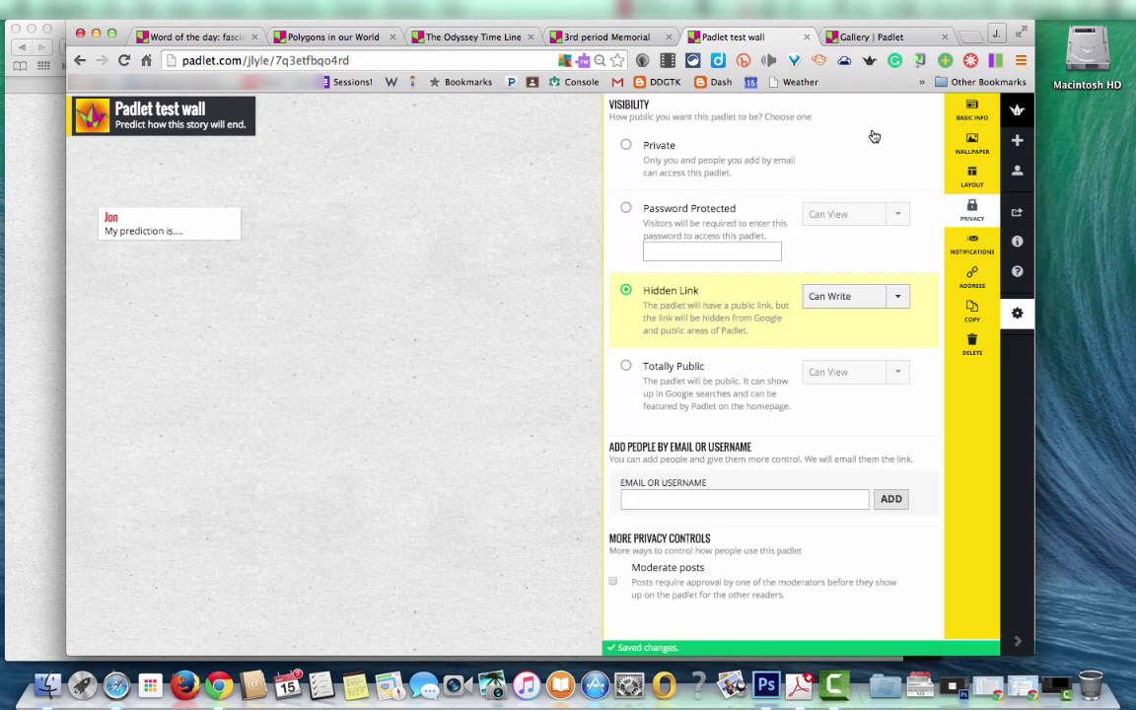
pyautogui.click(627, 146)
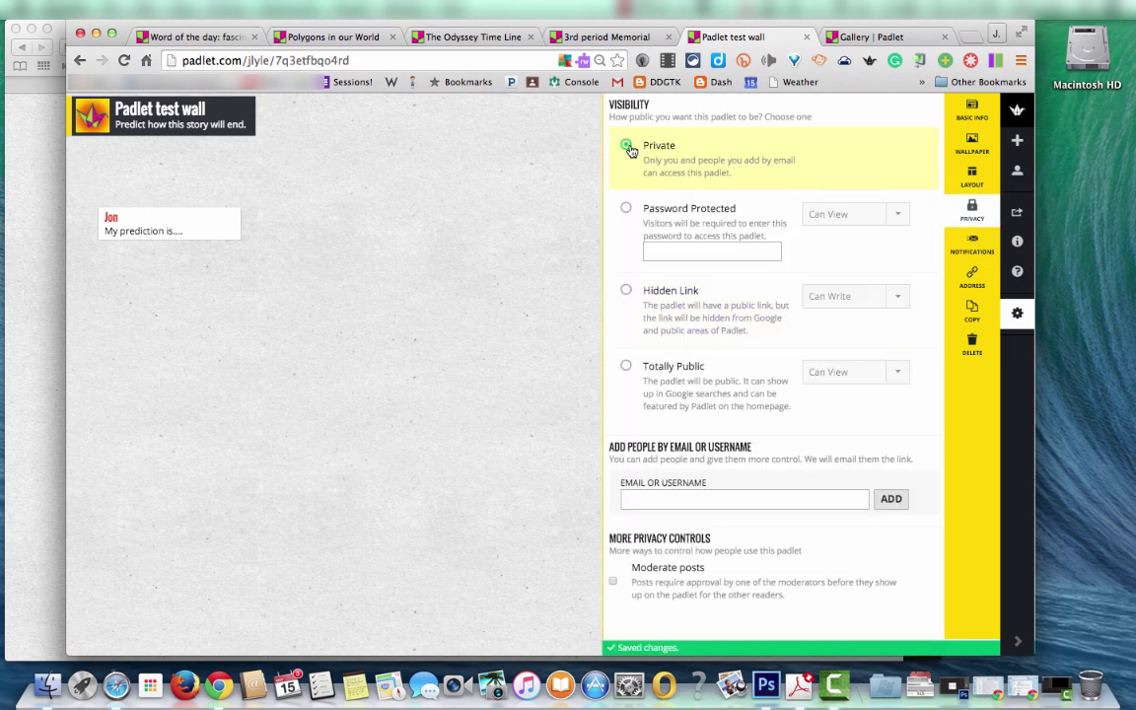
pyautogui.click(625, 210)
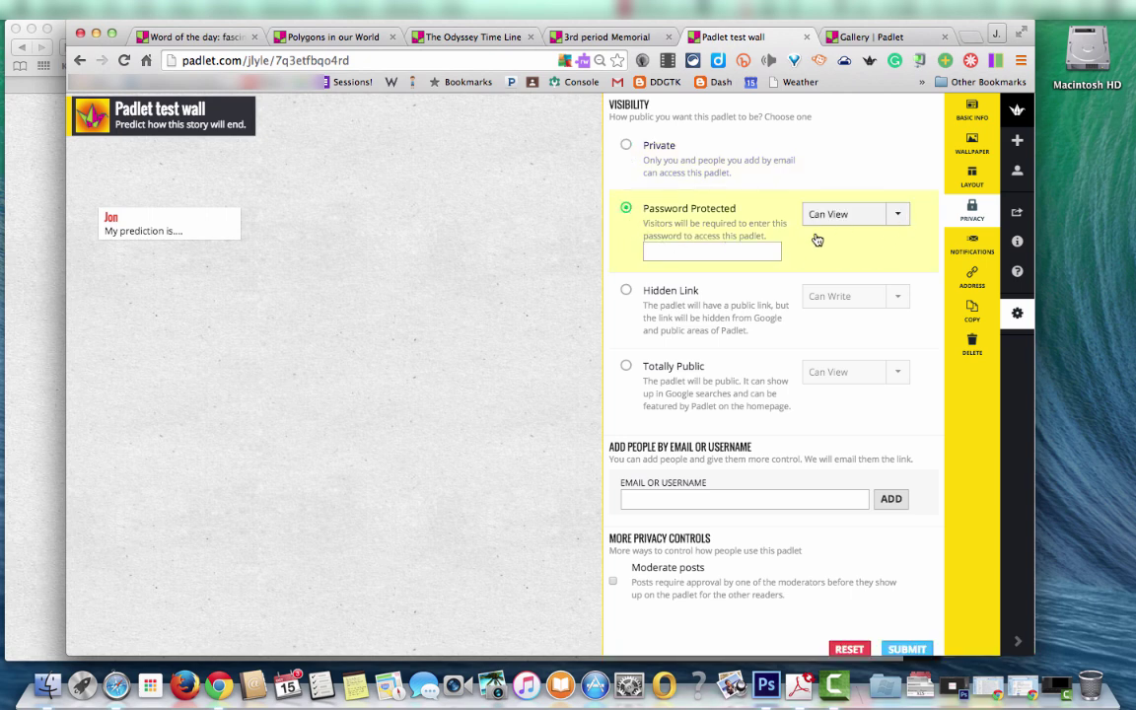
pyautogui.click(897, 216)
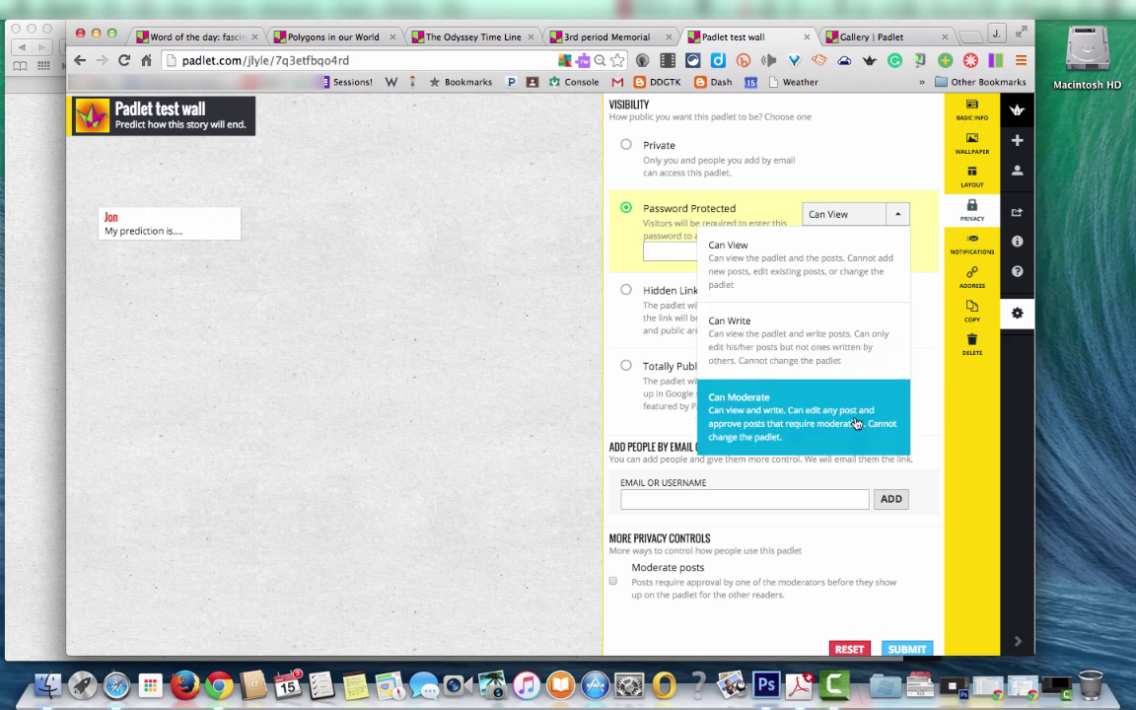
pyautogui.click(788, 182)
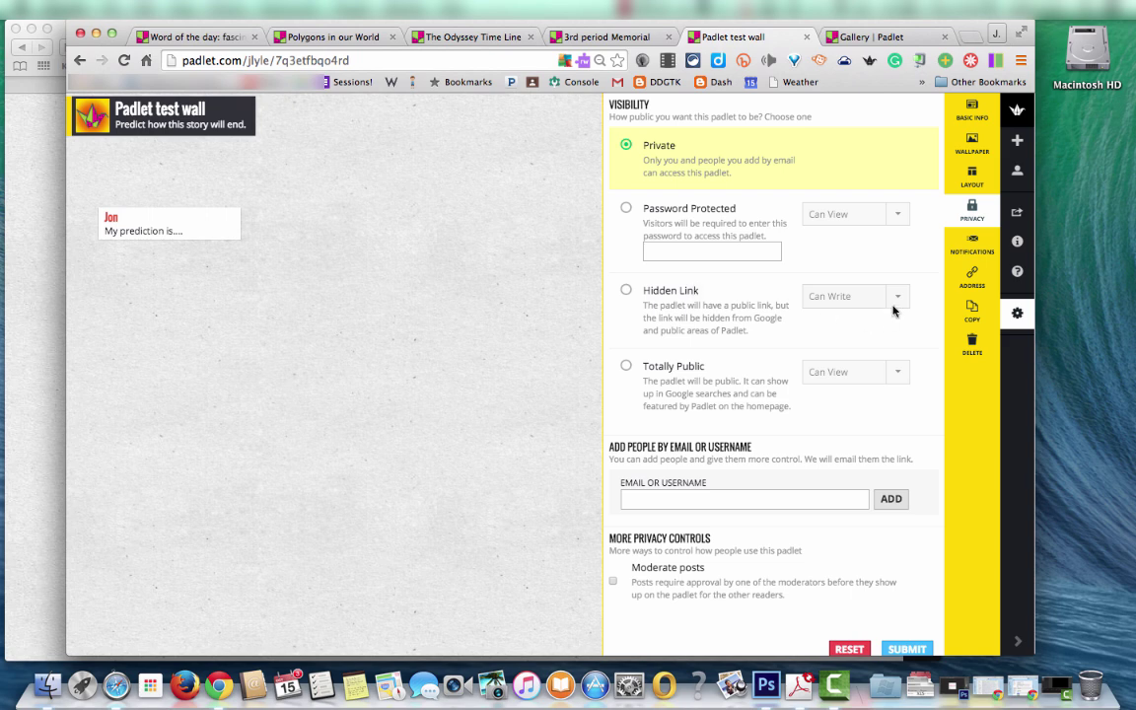
pyautogui.click(626, 365)
pyautogui.click(897, 373)
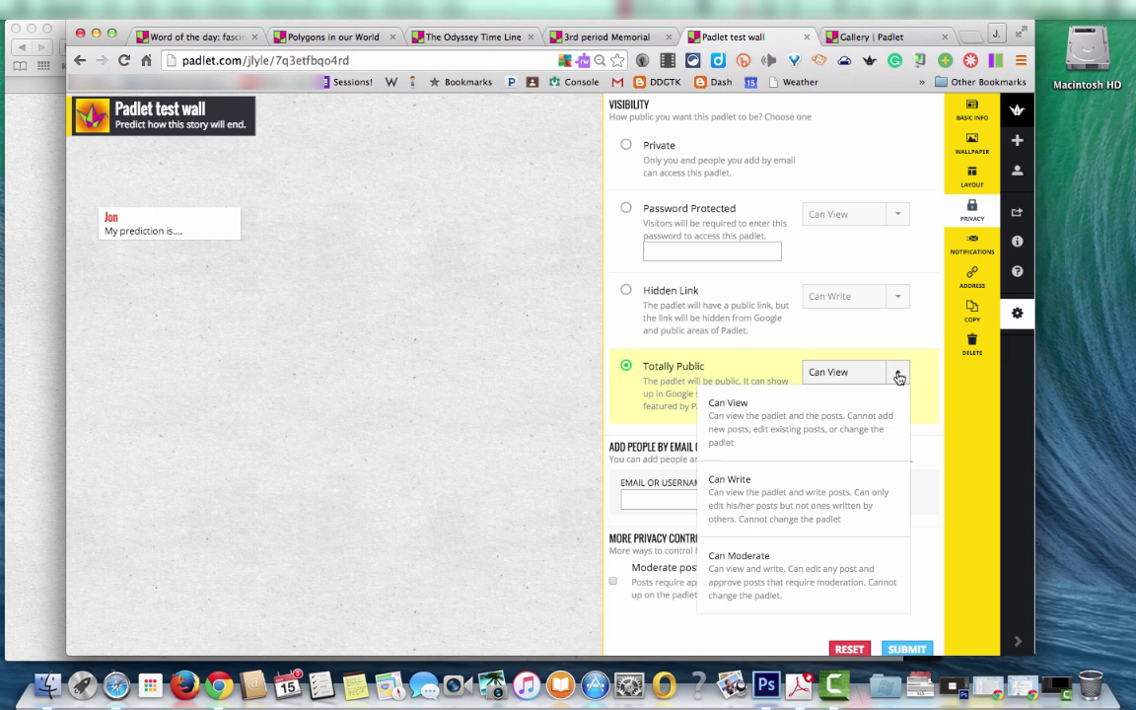
pyautogui.click(927, 338)
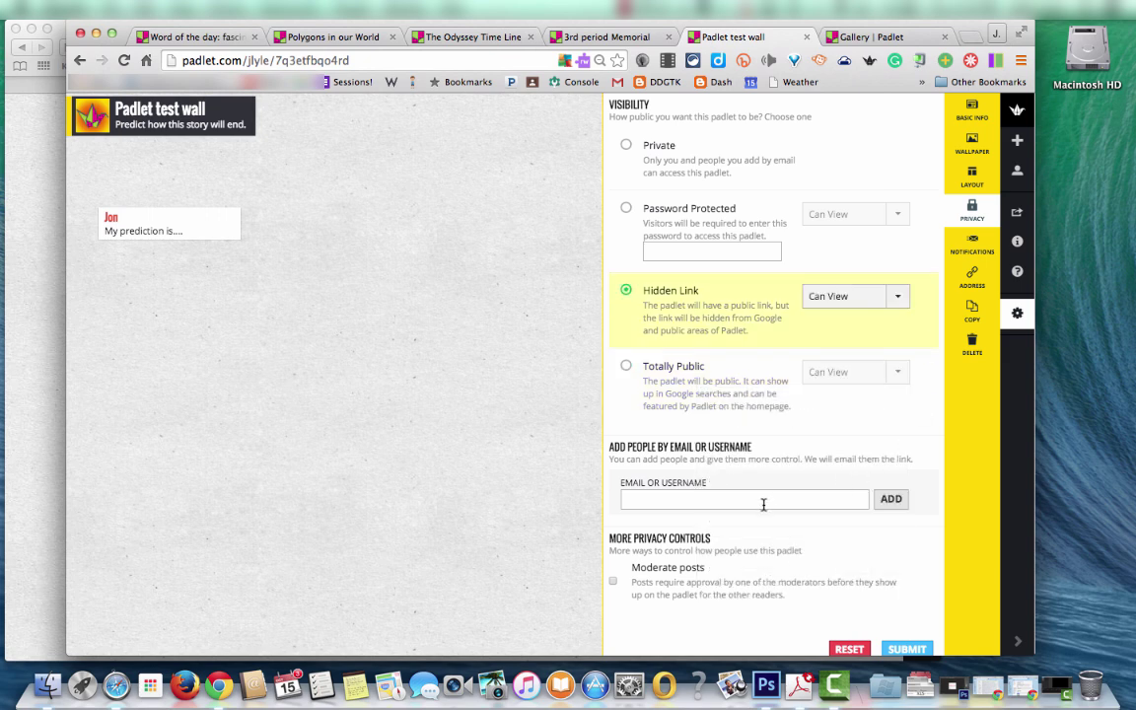
pyautogui.click(613, 583)
# - Enable the daily new-post email, start a custom padlet.com address, then view the Copy options
pyautogui.click(968, 248)
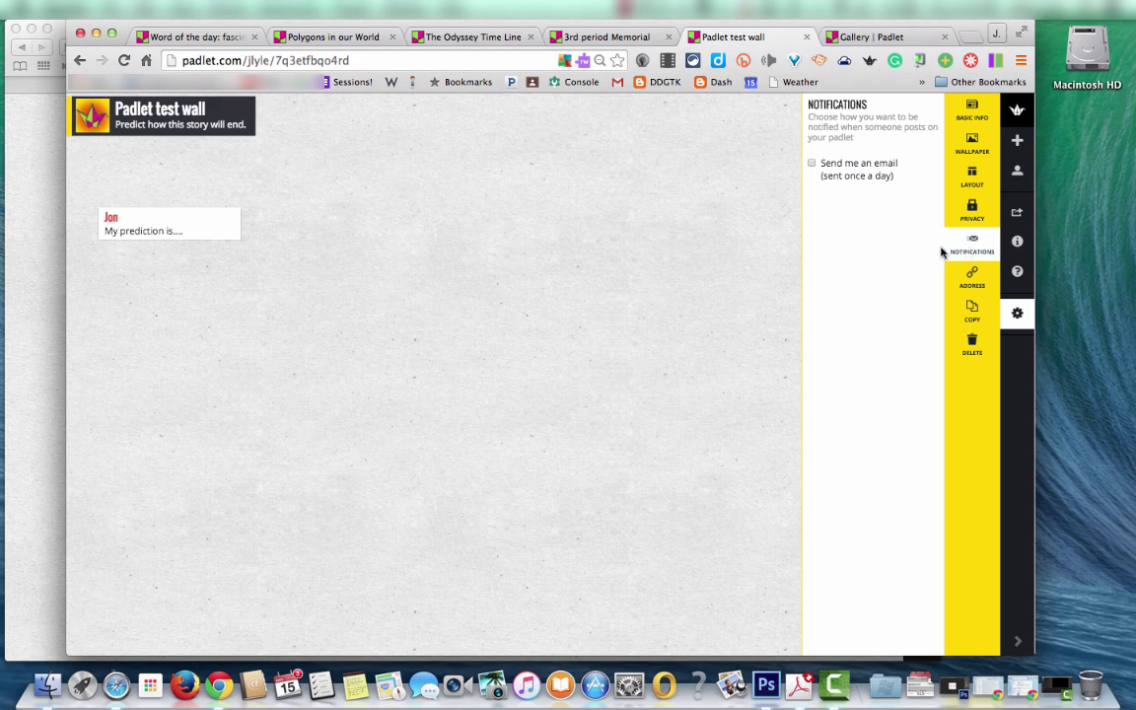
pyautogui.click(812, 166)
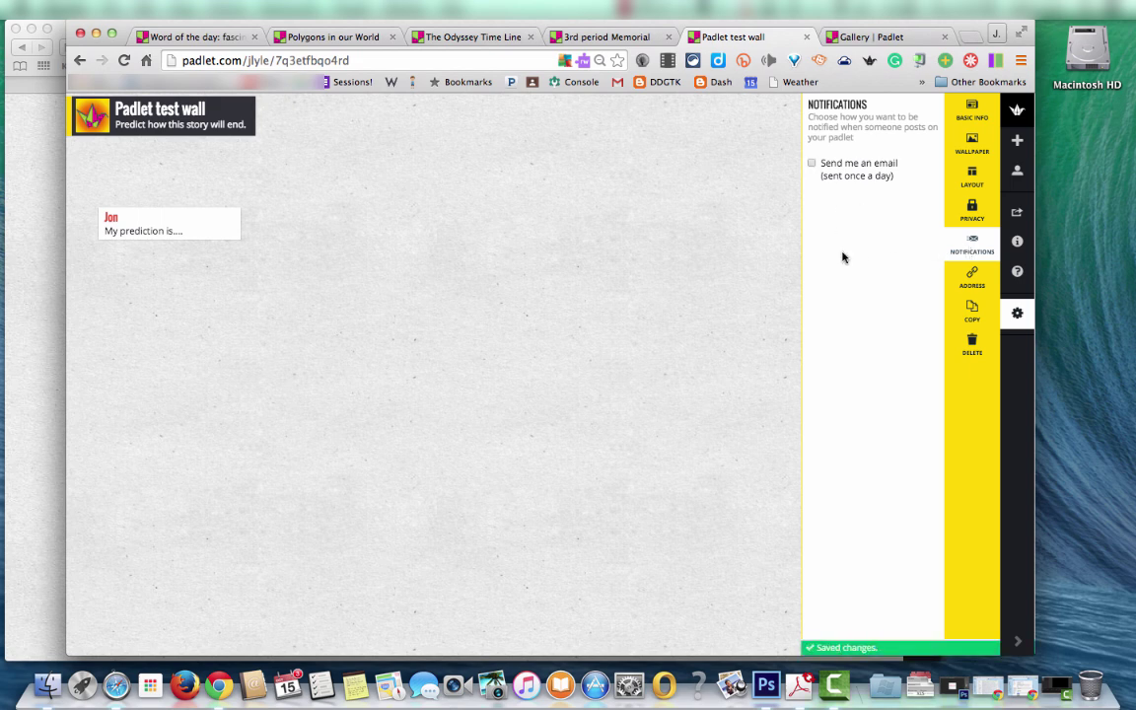
pyautogui.click(973, 280)
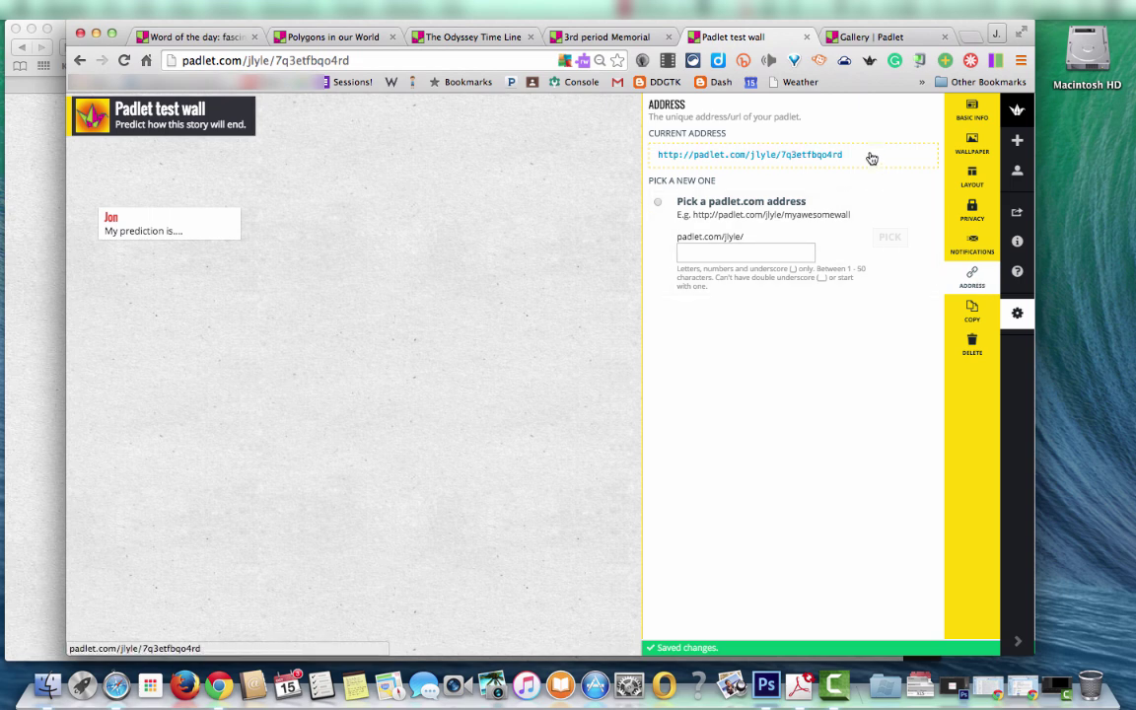
pyautogui.click(756, 252)
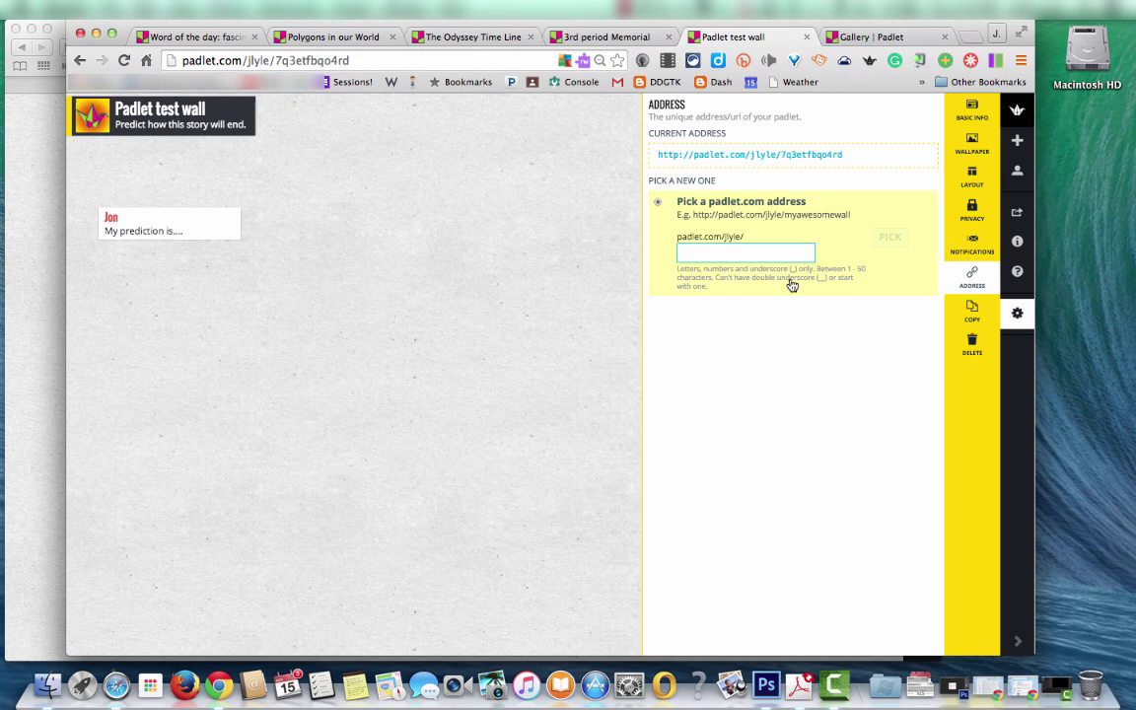
pyautogui.click(964, 311)
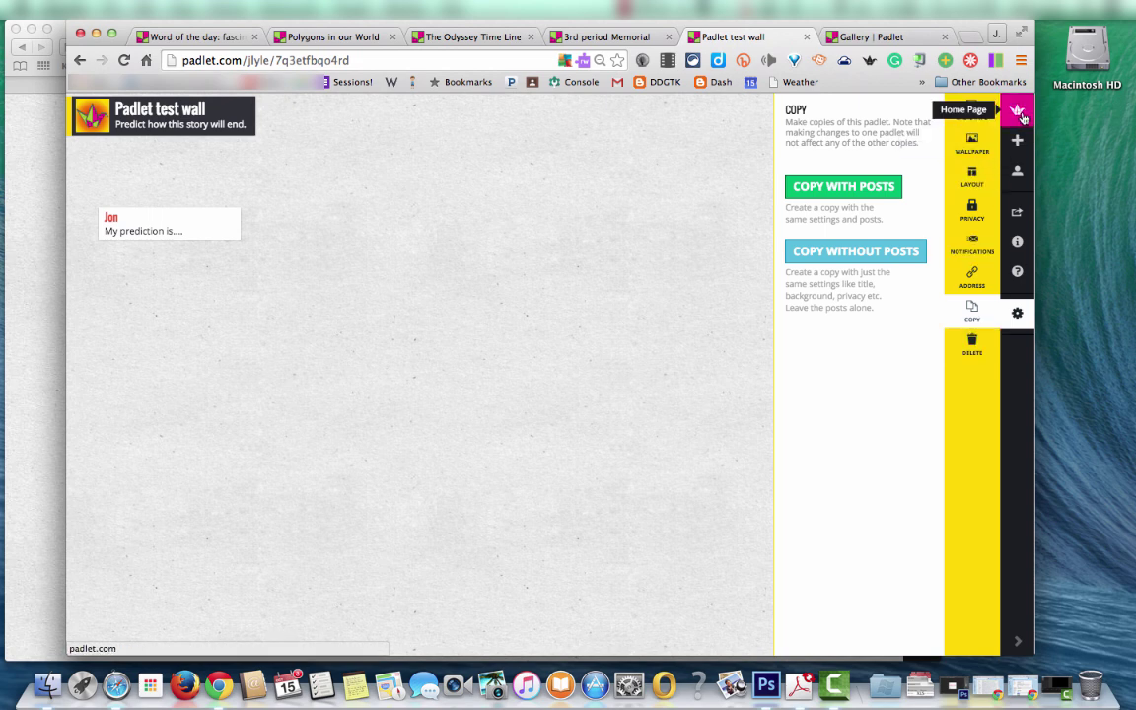
# - Close the wall's settings and briefly open the Share/Export panel
pyautogui.click(718, 228)
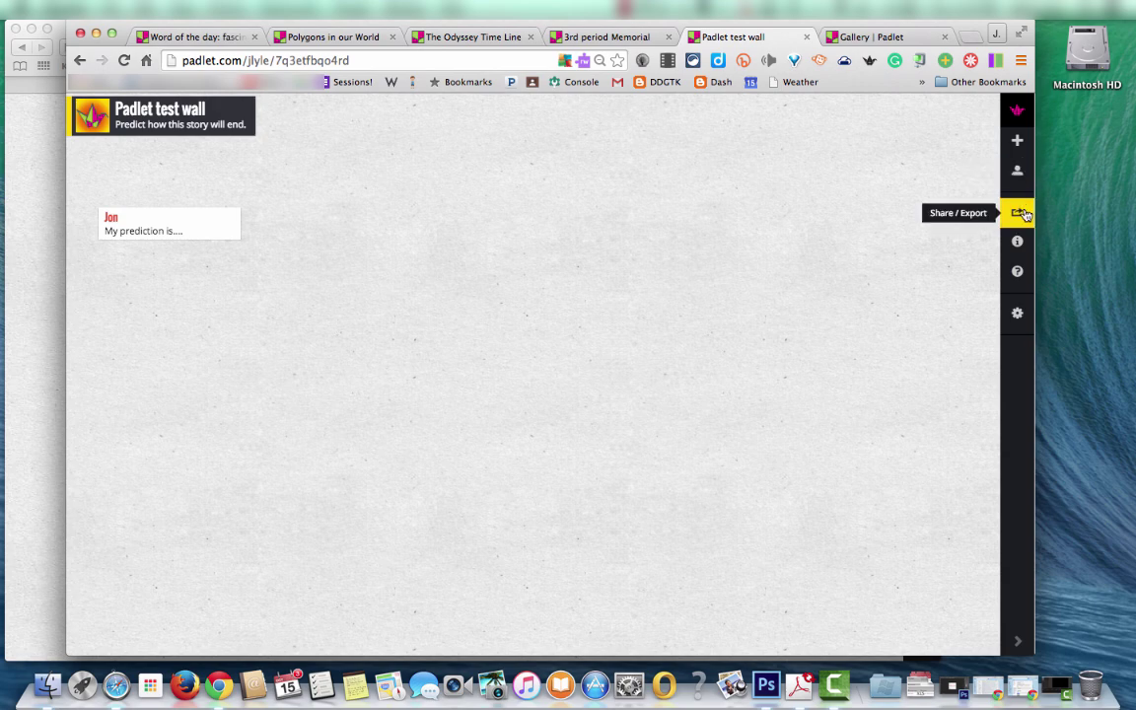
pyautogui.click(1022, 214)
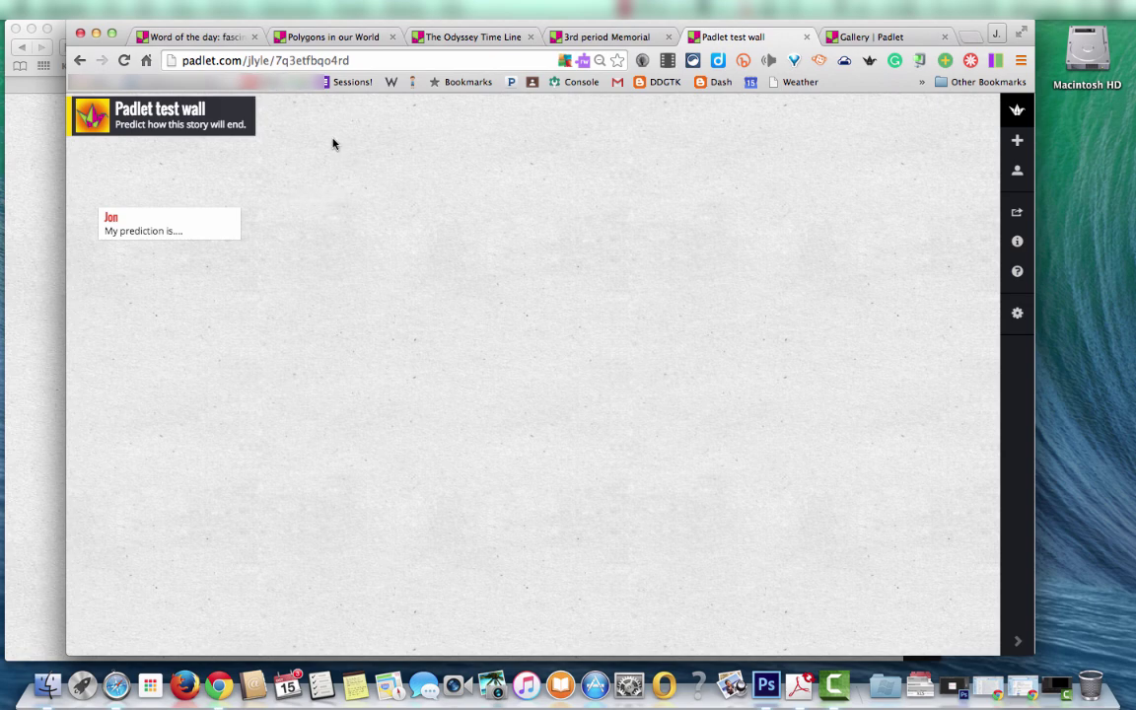
# - View the 'Word of the day: fascinate' wall, then move on to 'Polygons in our World'
pyautogui.click(203, 38)
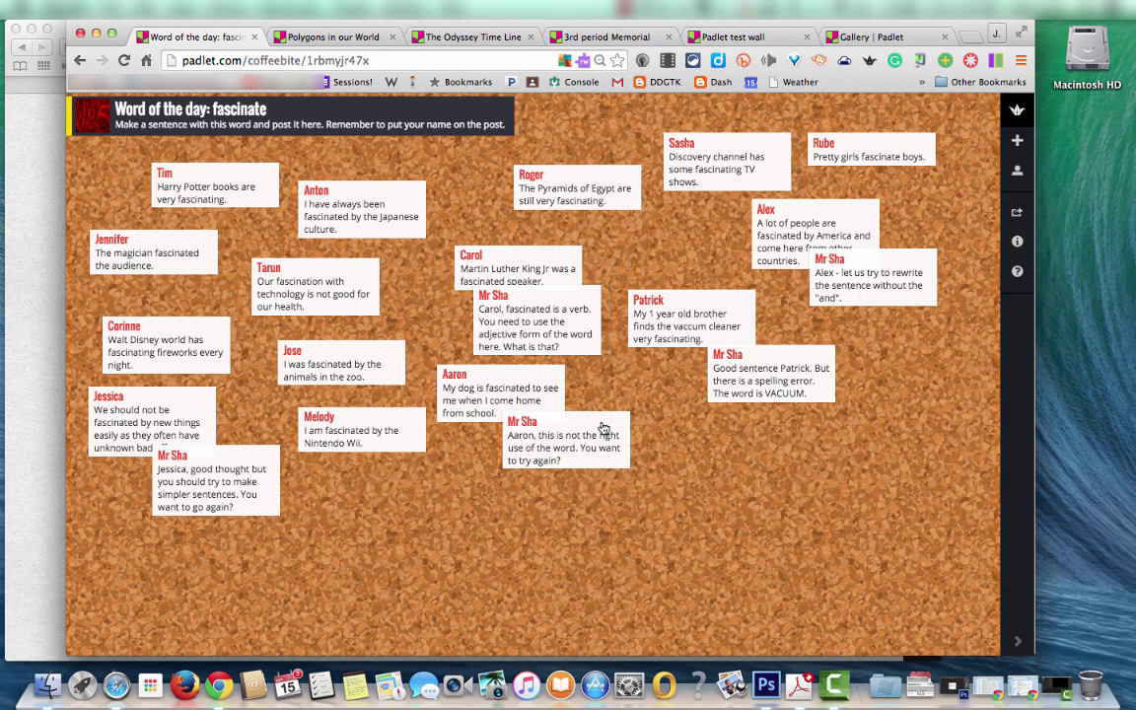
pyautogui.click(332, 37)
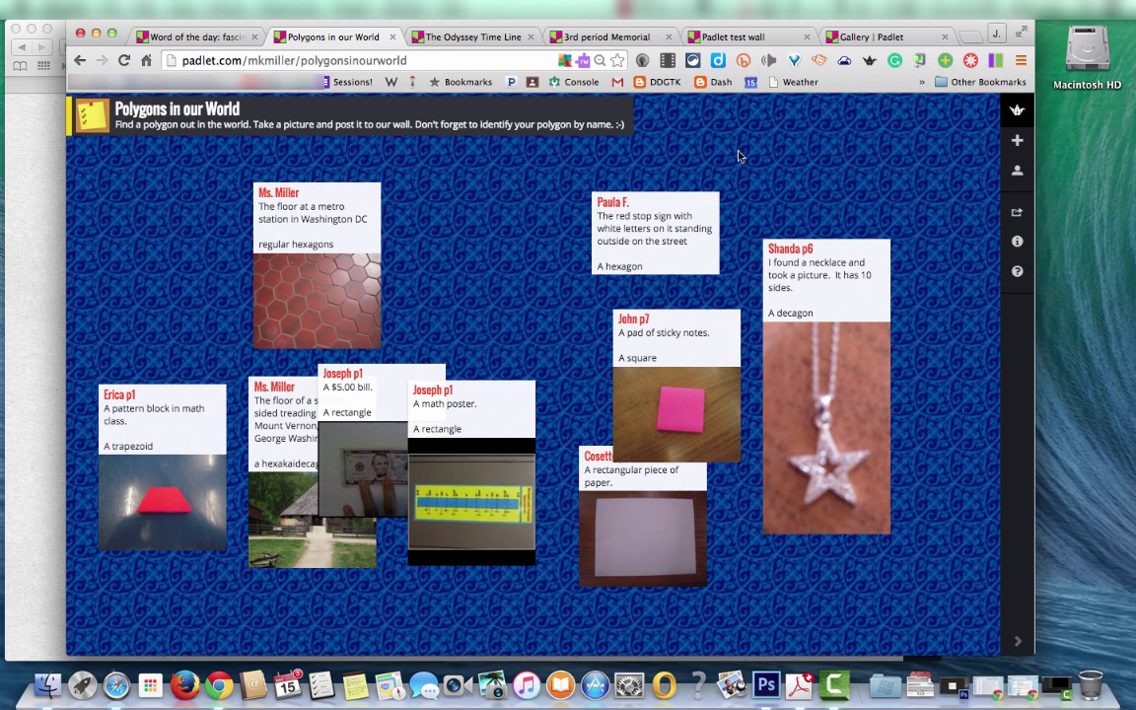
pyautogui.click(474, 37)
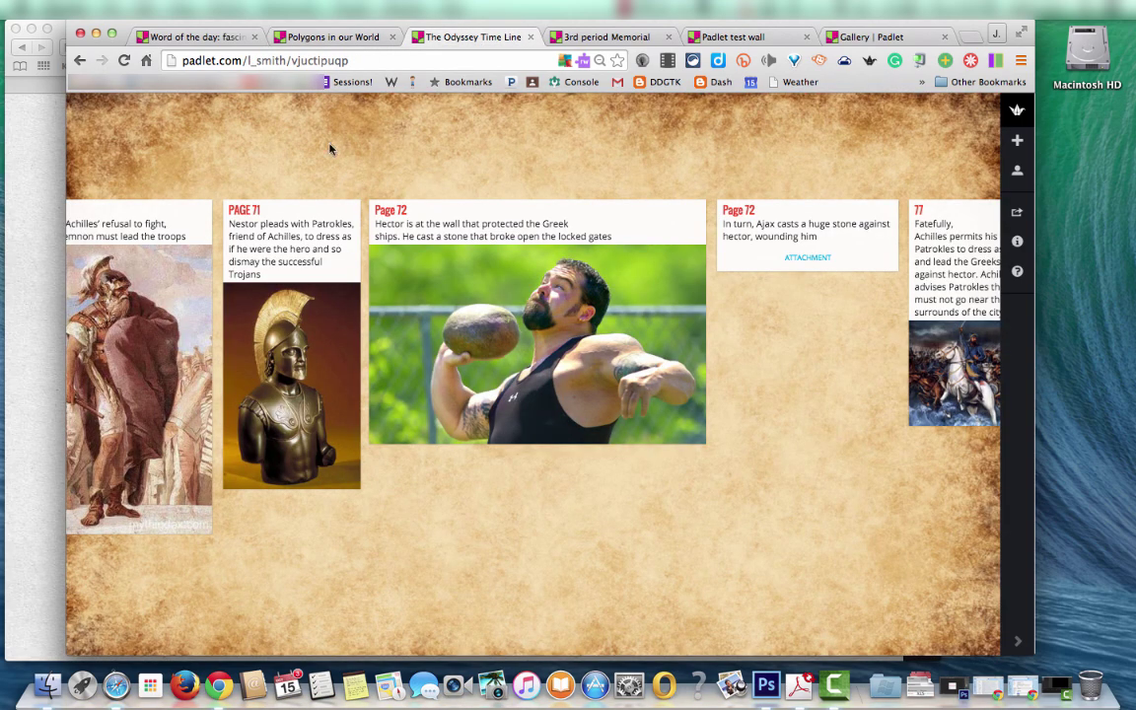
pyautogui.hscroll(-15, 330, 148)
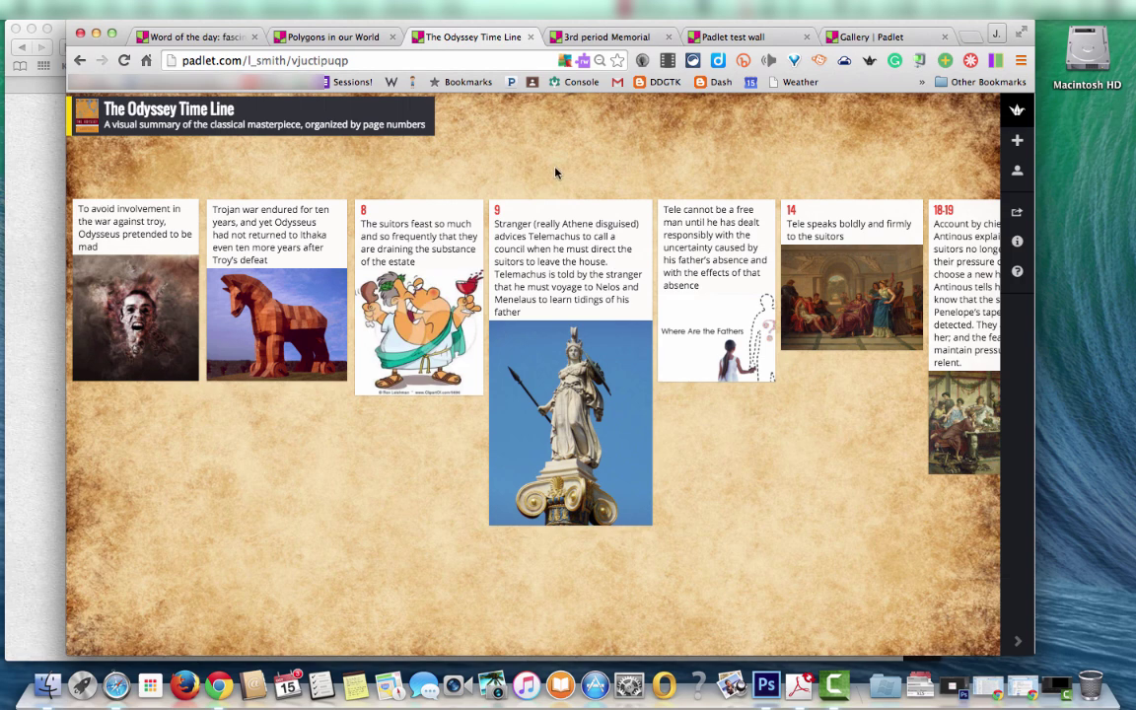
pyautogui.hscroll(5, 556, 173)
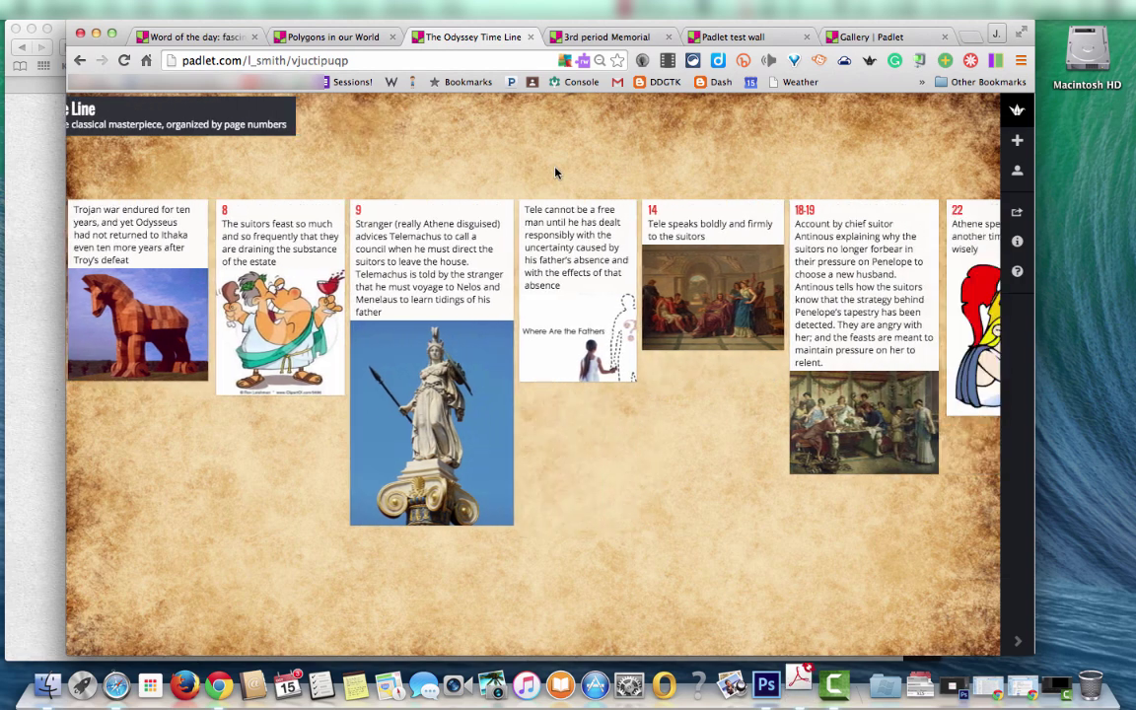
pyautogui.hscroll(10, 555, 172)
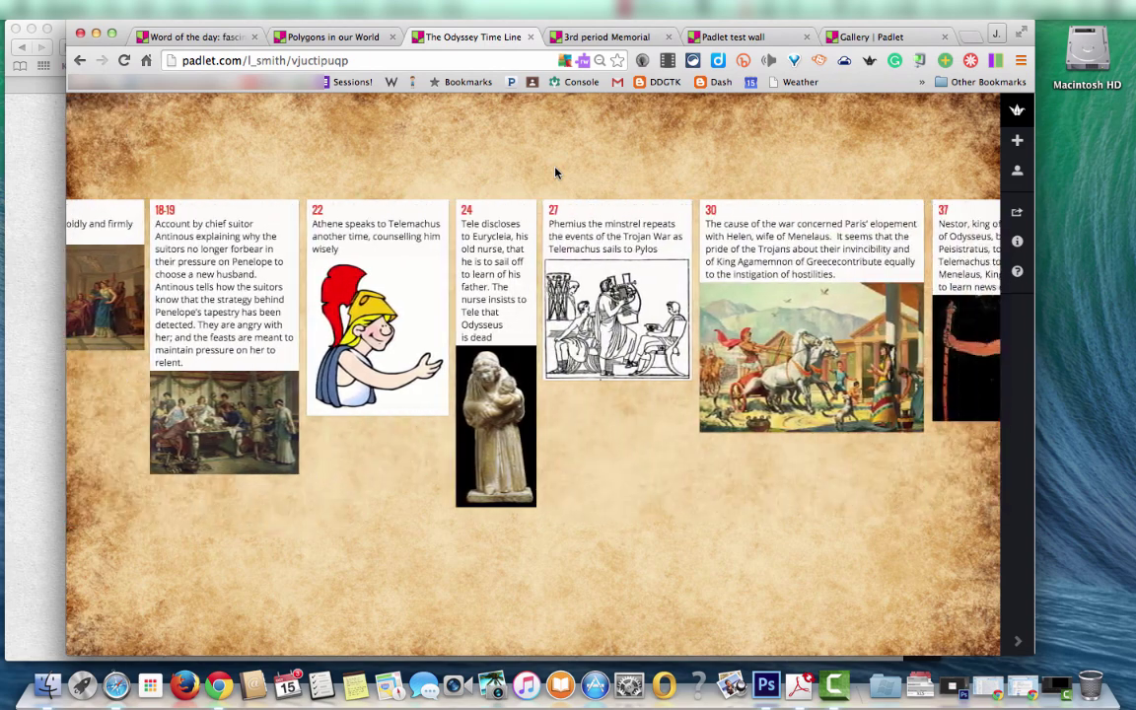
pyautogui.hscroll(10, 555, 172)
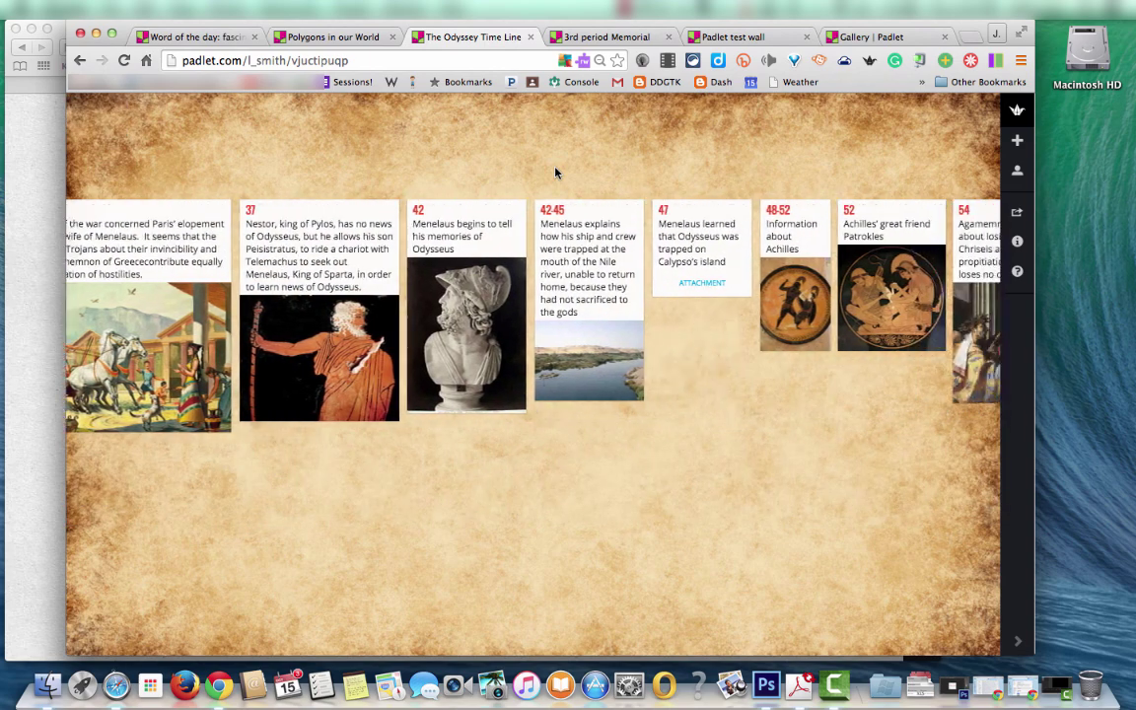
pyautogui.hscroll(5, 555, 173)
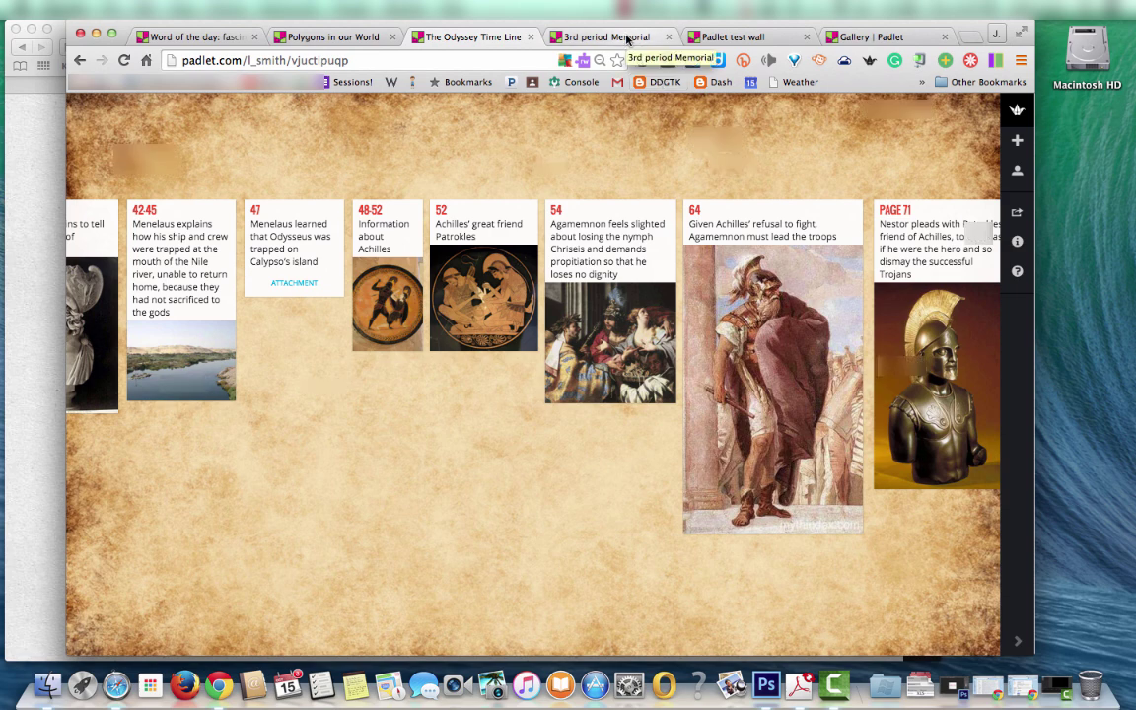
# - Browse the 3rd period Memorial wall, open the Bighorn battlefield student wall, then close it
pyautogui.click(627, 37)
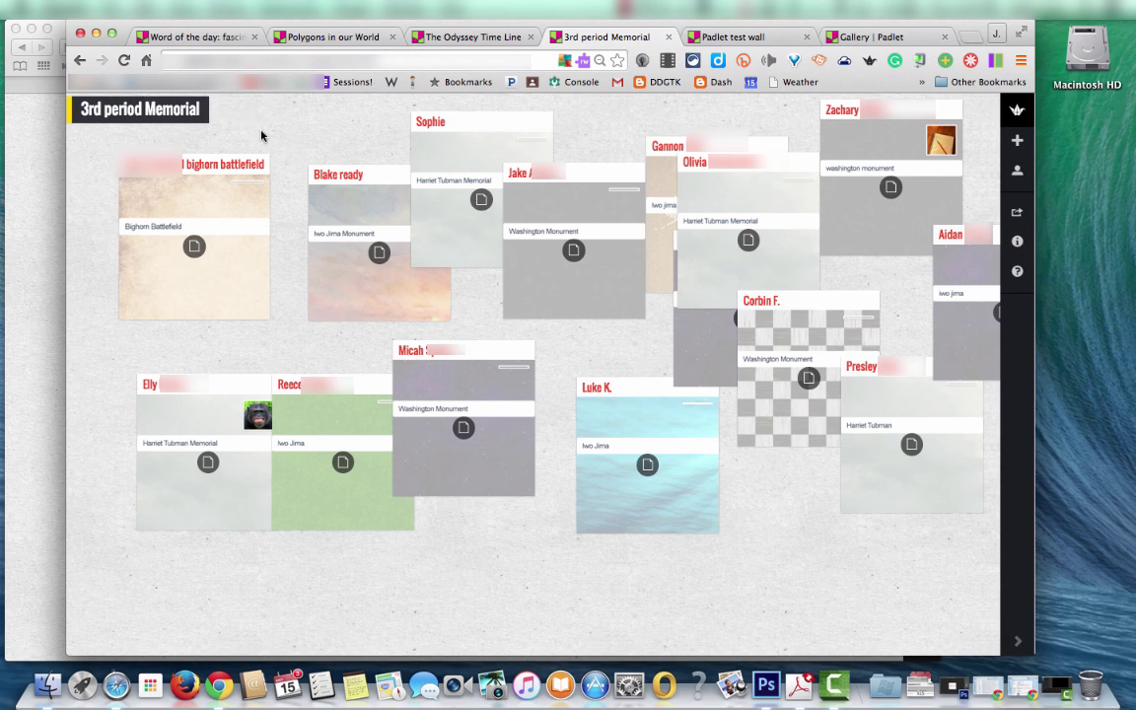
pyautogui.click(243, 210)
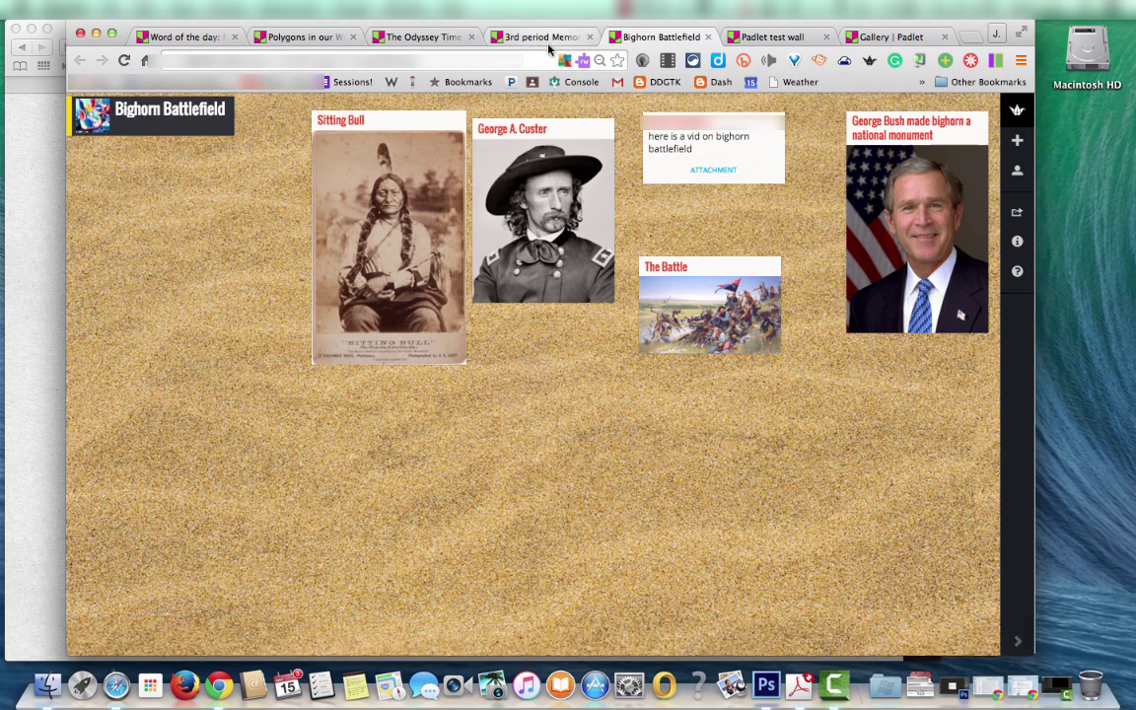
pyautogui.click(708, 37)
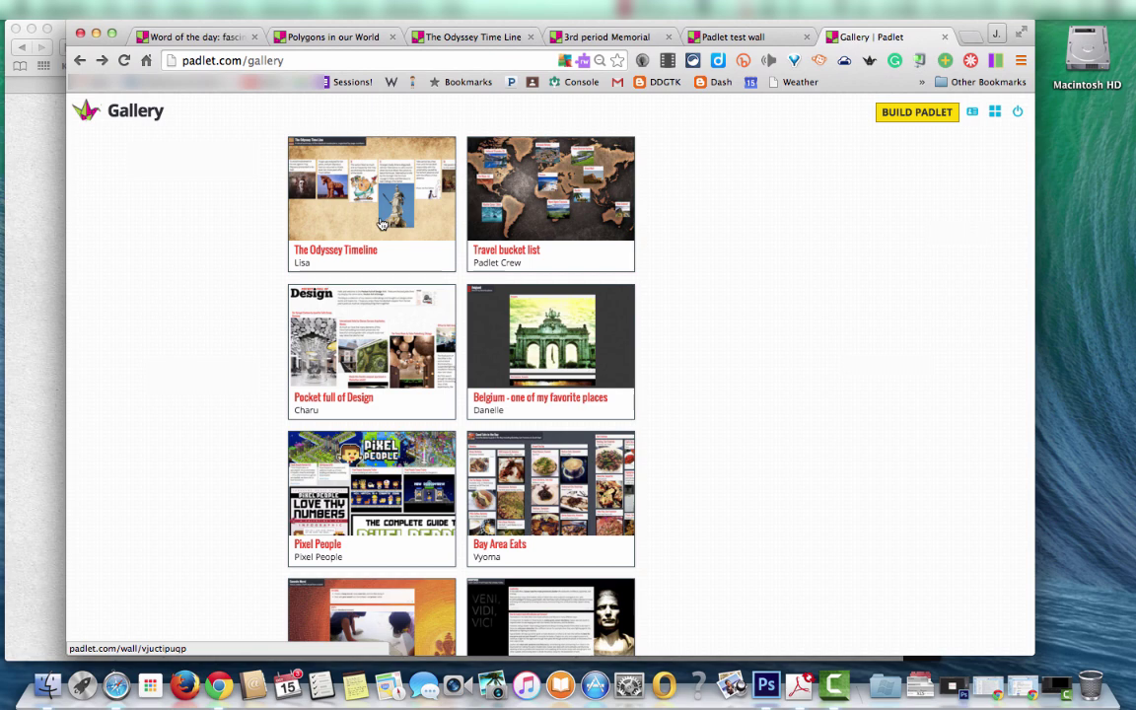
pyautogui.scroll(-5, 735, 434)
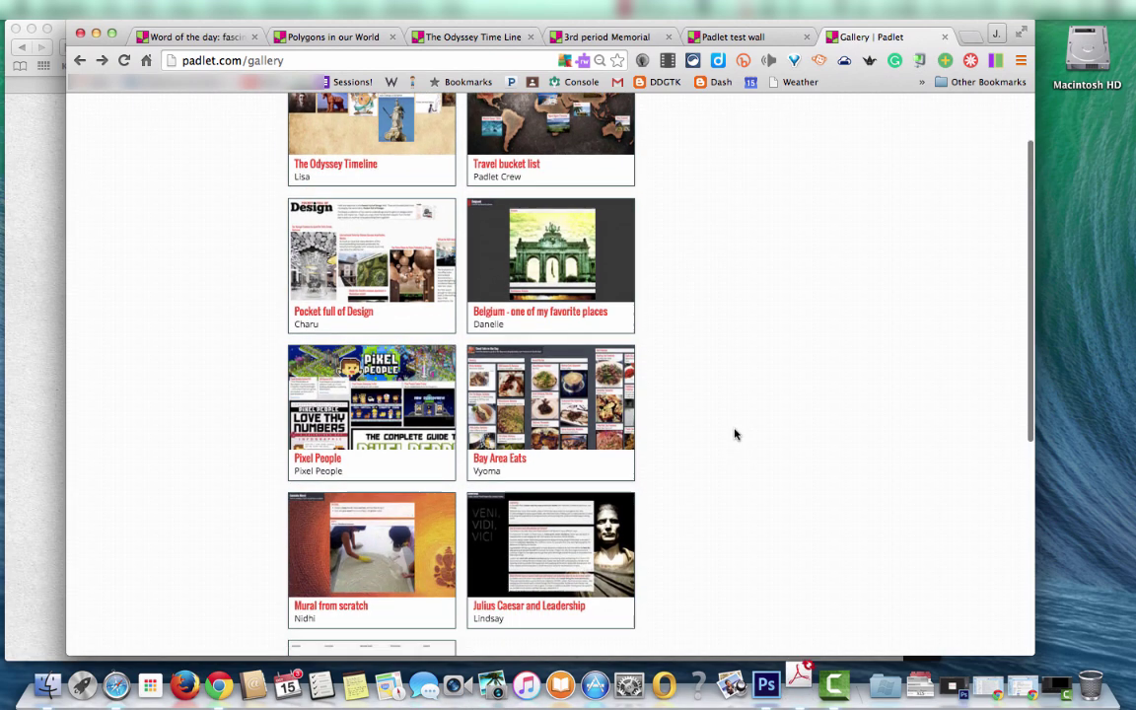
pyautogui.click(612, 392)
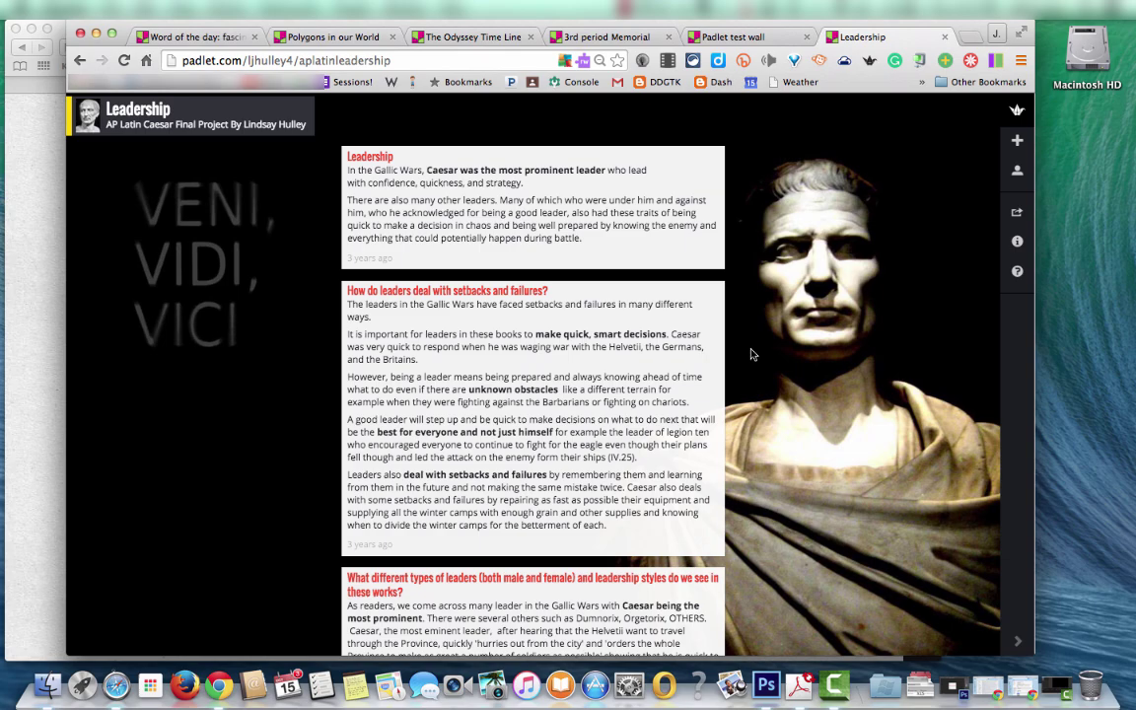
pyautogui.scroll(-3, 750, 354)
pyautogui.scroll(-7, 750, 354)
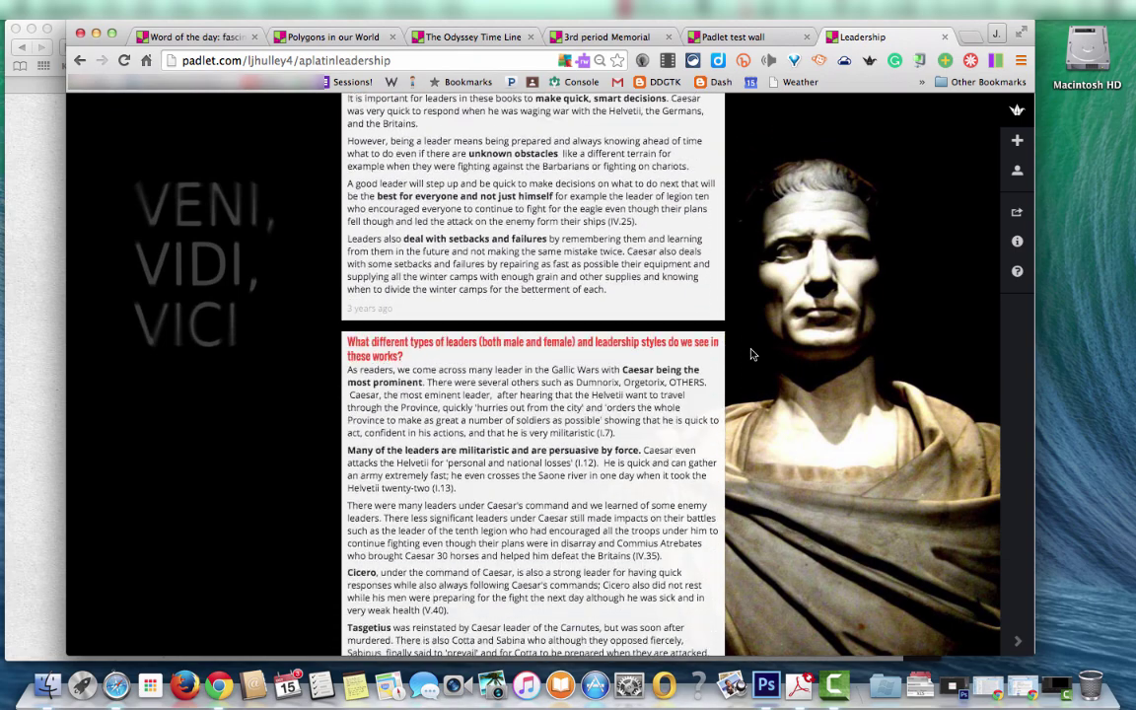
pyautogui.scroll(-5, 750, 354)
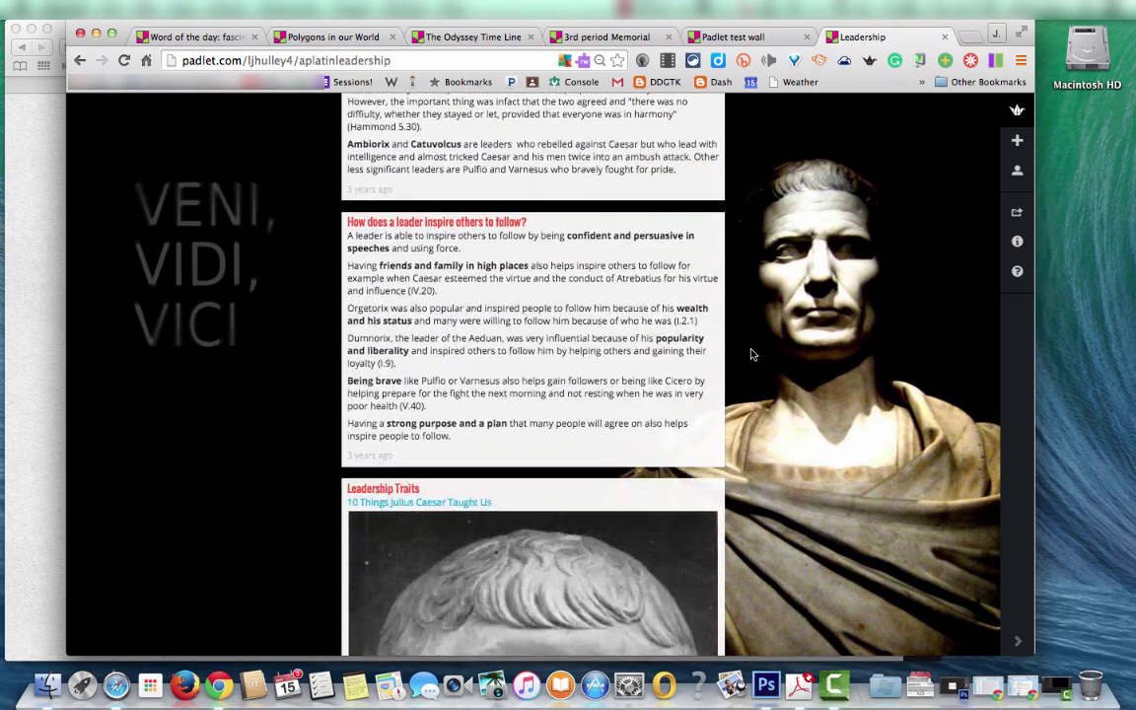
pyautogui.press('super+bracketleft')
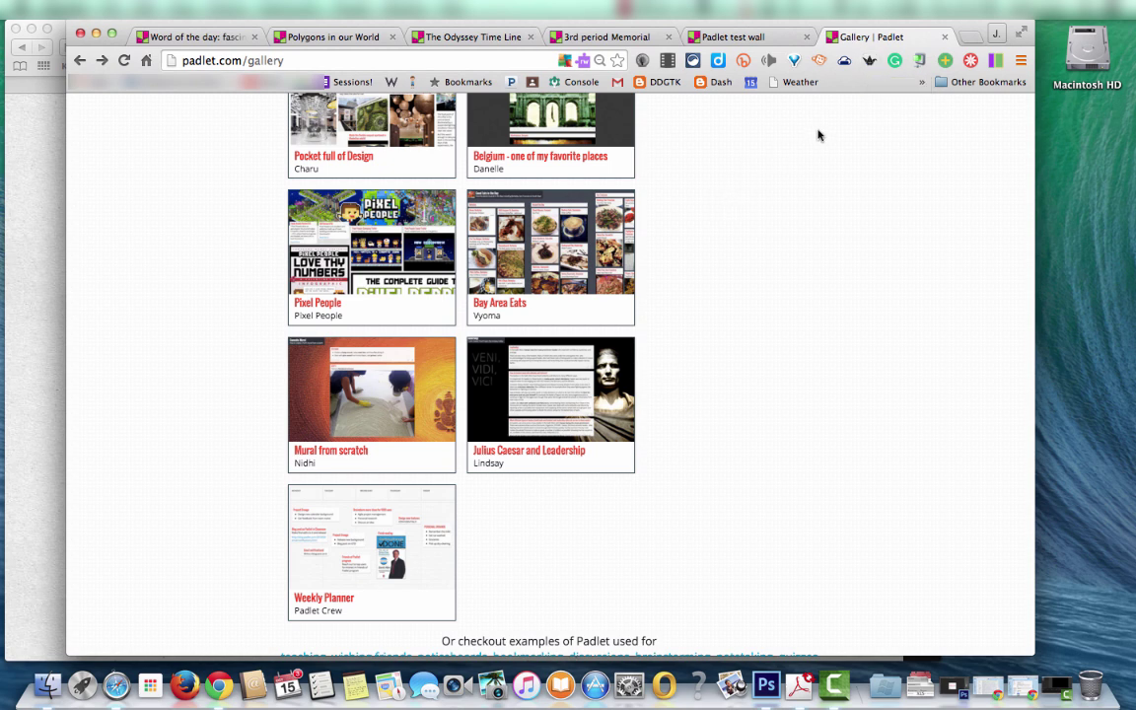
pyautogui.click(869, 62)
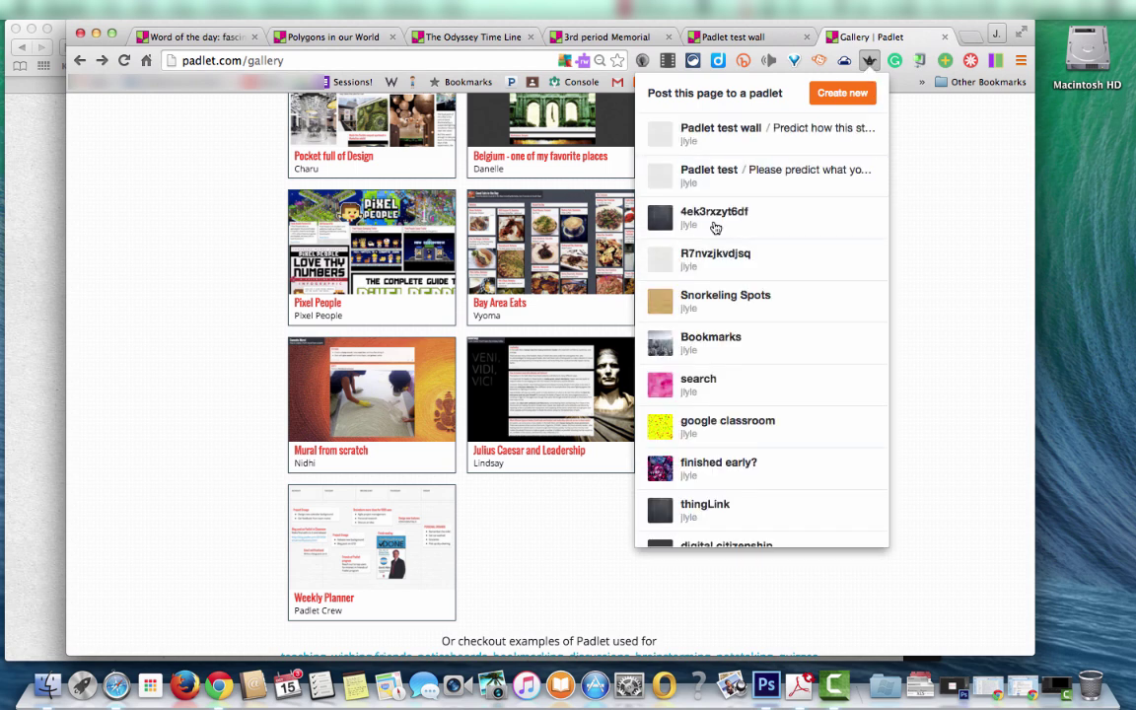
pyautogui.moveTo(863, 239)
pyautogui.moveTo(786, 342)
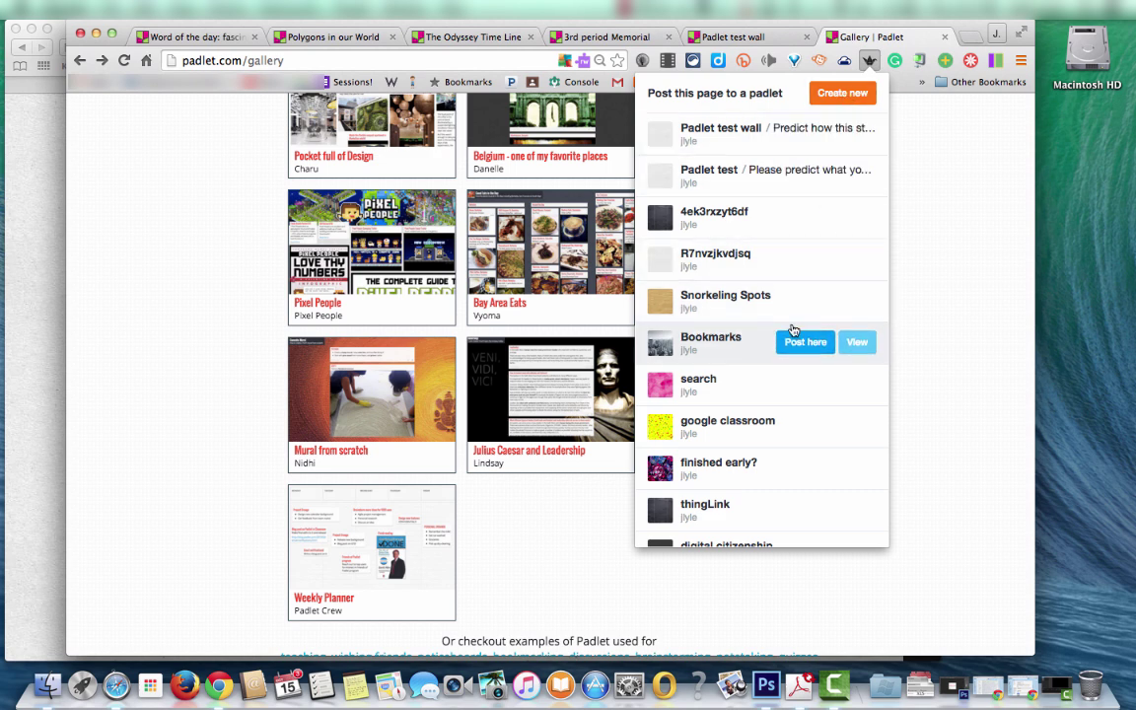
pyautogui.scroll(-5, 794, 329)
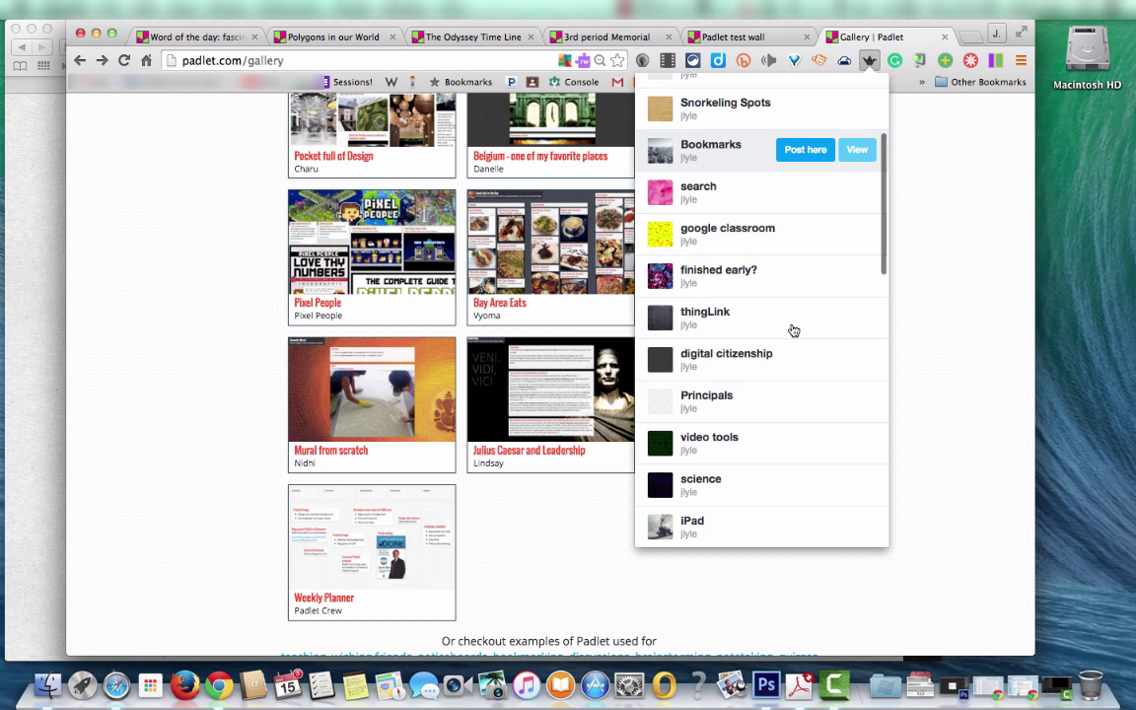
pyautogui.scroll(-12, 794, 329)
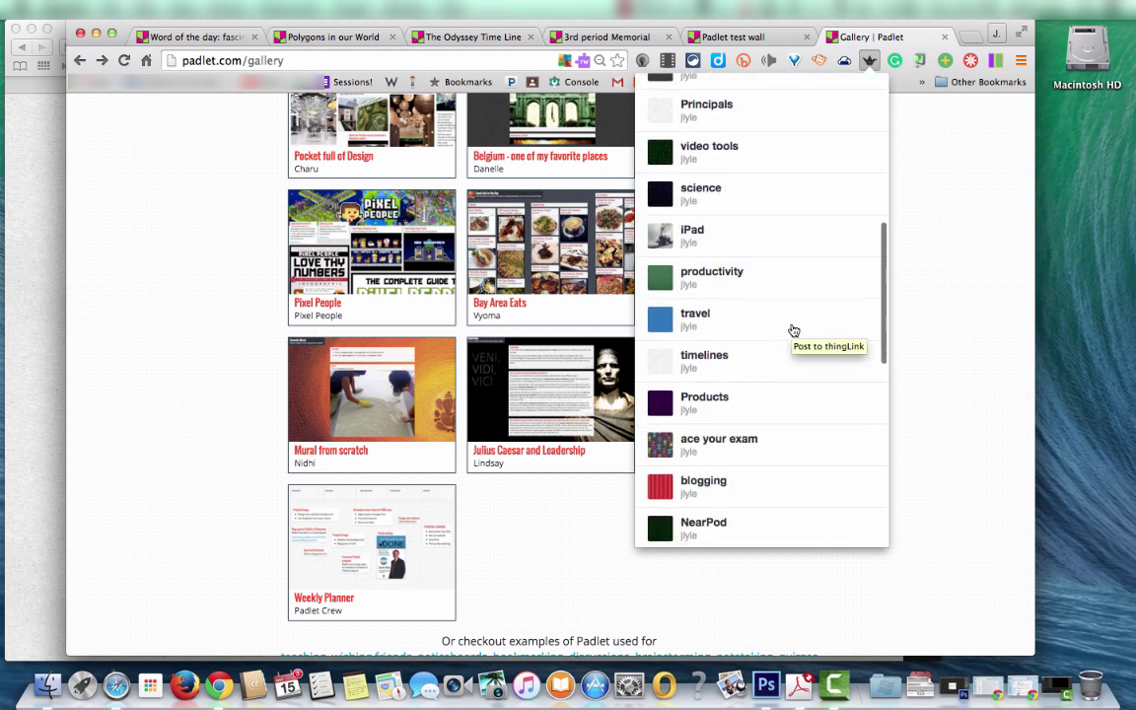
pyautogui.scroll(-8, 793, 330)
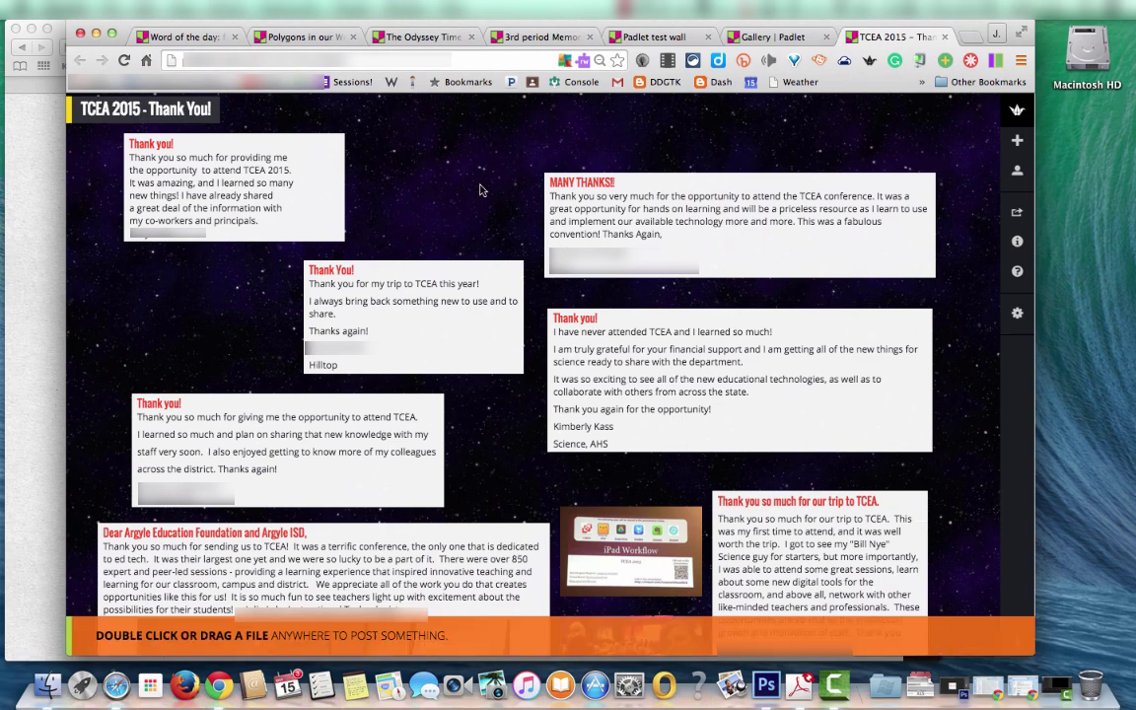
pyautogui.scroll(-1, 472, 190)
pyautogui.scroll(-5, 472, 191)
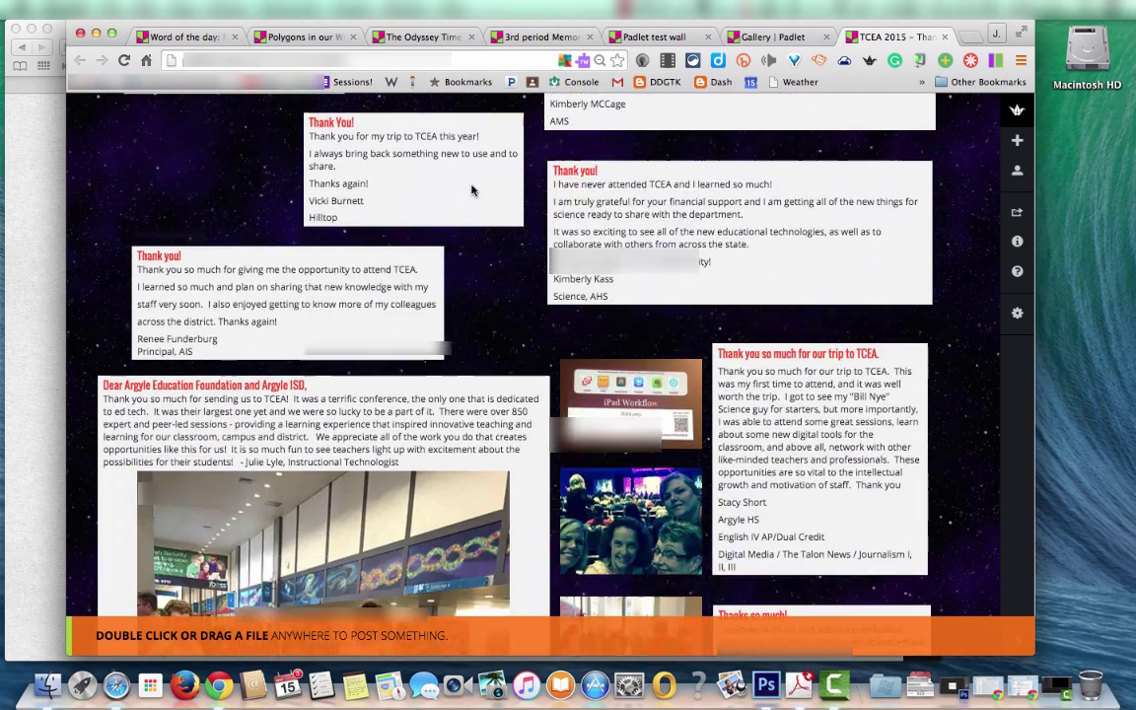
pyautogui.scroll(6, 472, 190)
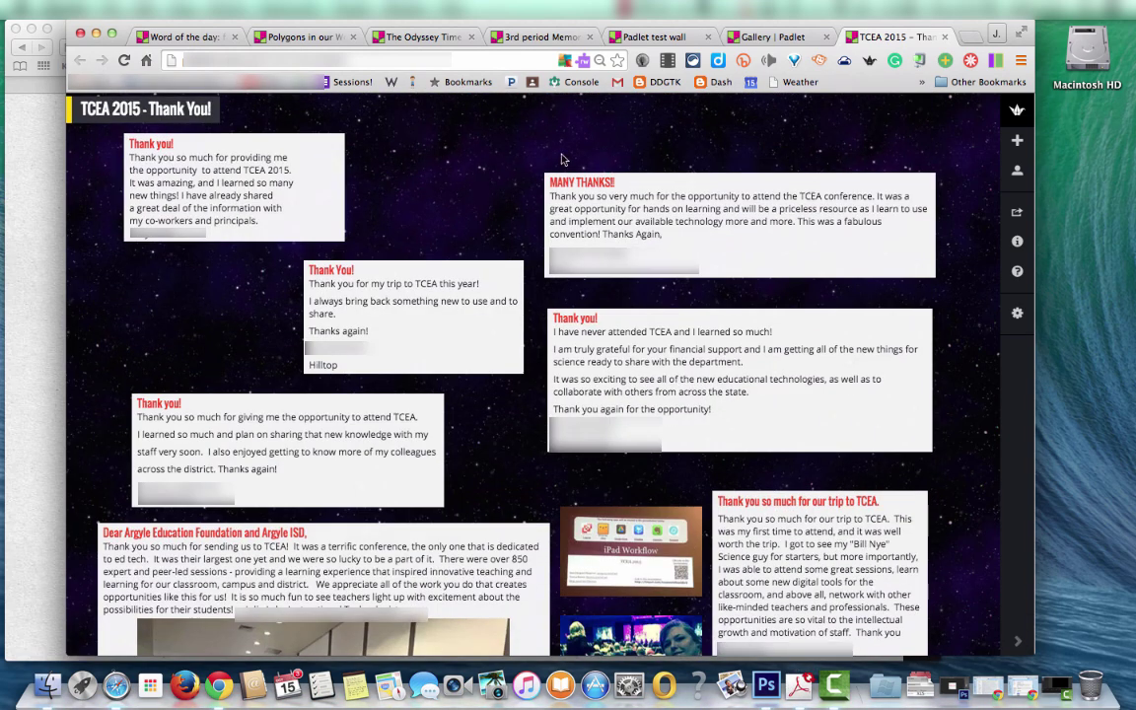
pyautogui.click(945, 38)
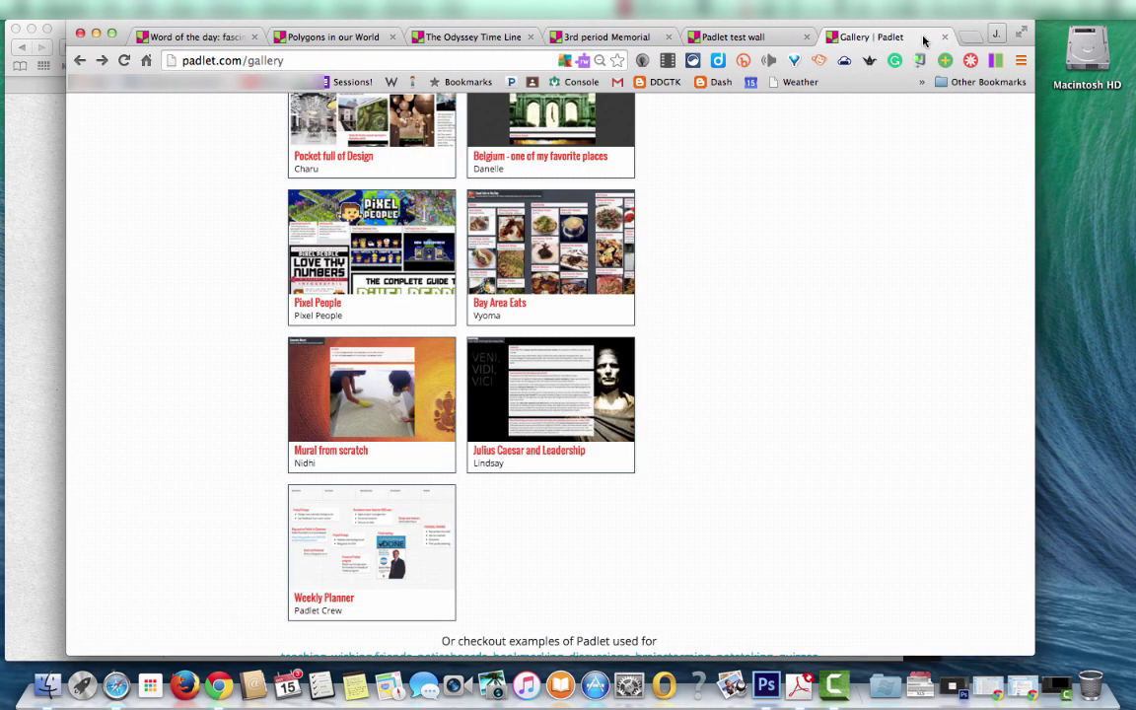
# - Bring up Padlet Mini's list of your padlets and scroll down toward Twitter for Edu
pyautogui.click(867, 62)
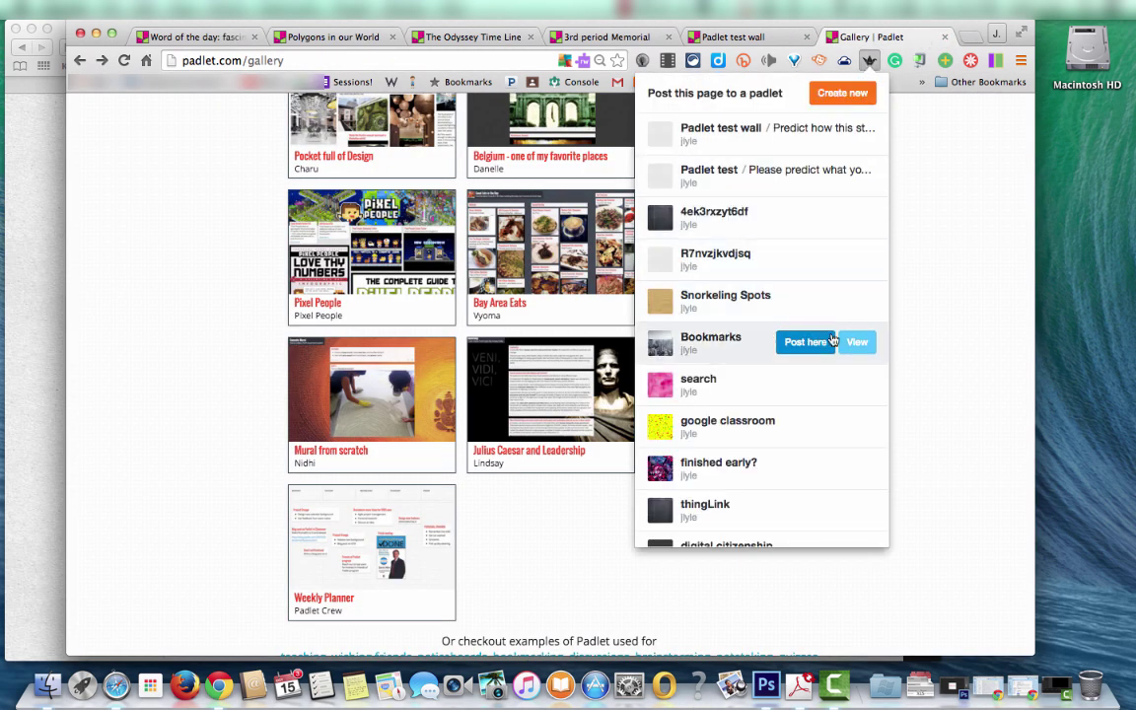
pyautogui.scroll(-5, 832, 337)
pyautogui.scroll(-10, 831, 337)
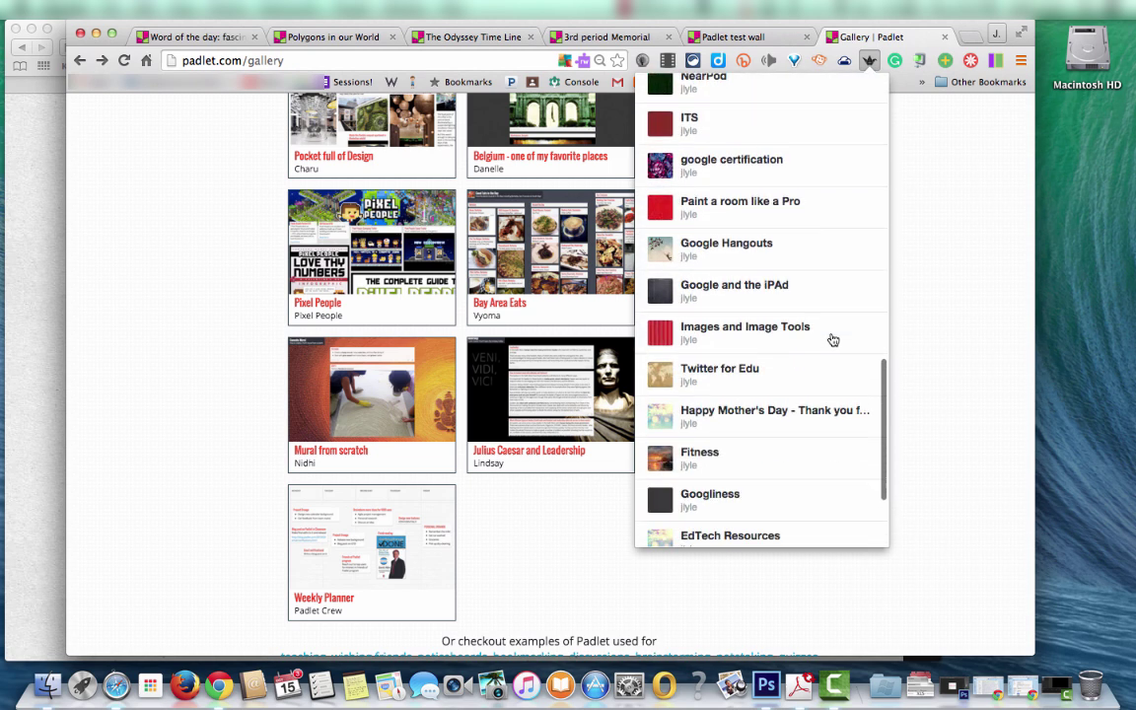